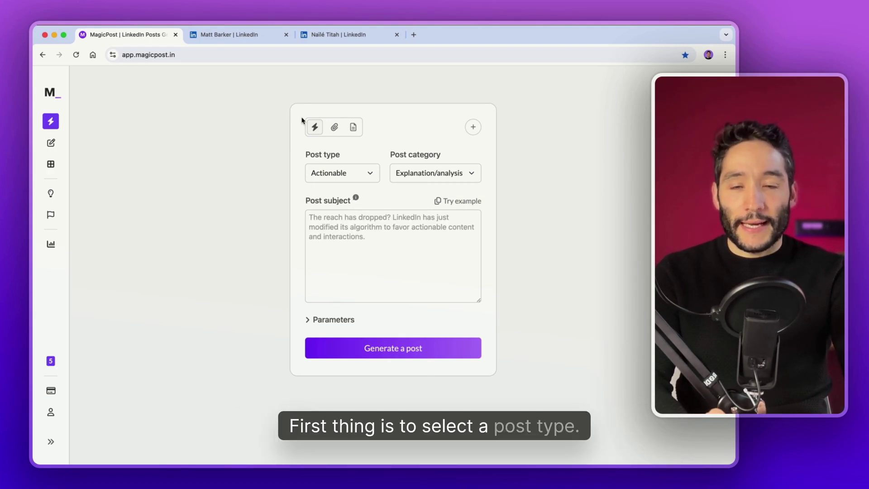
Step: Keep Actionable as the post type and display the post category options
click(372, 174)
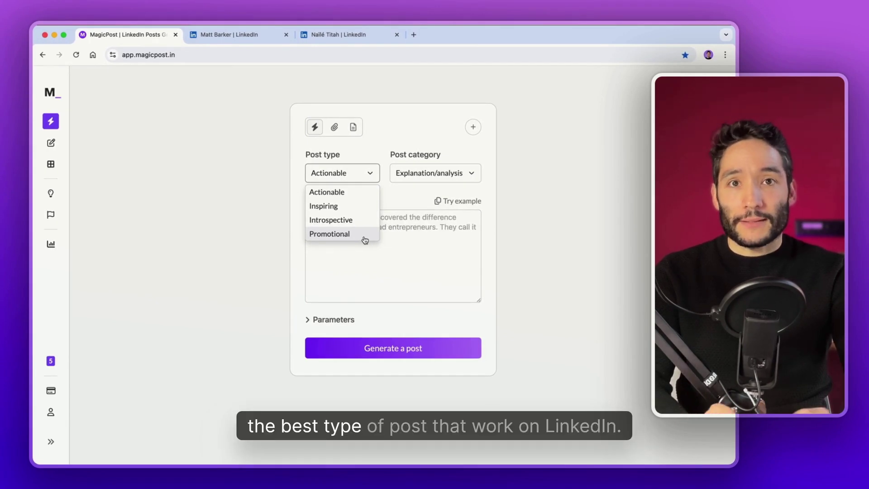
click(362, 198)
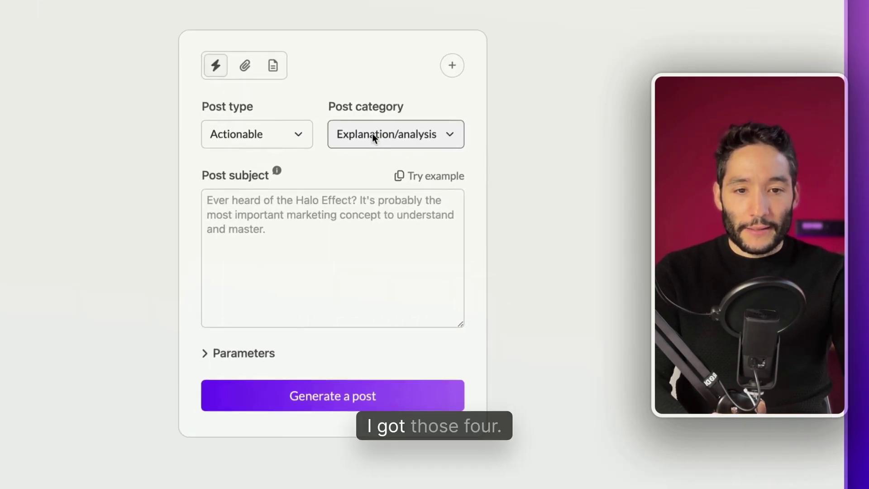
click(372, 134)
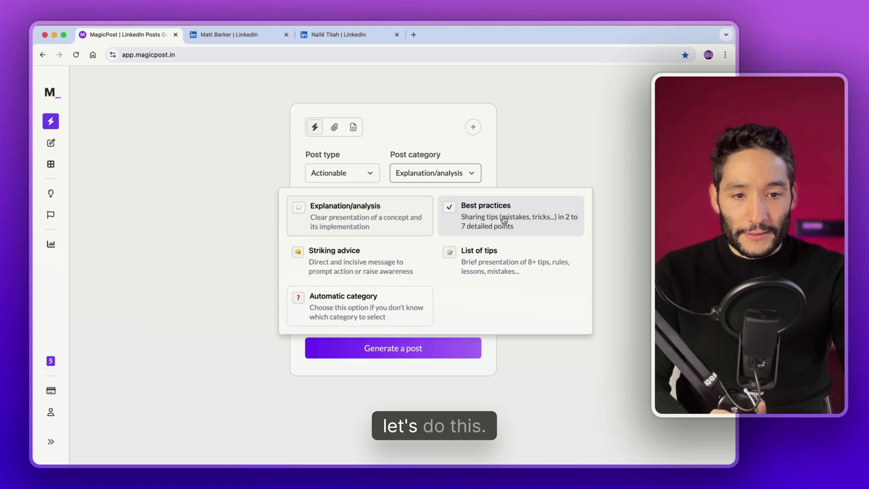
Step: Choose Best practices and make the subject the fundraising-round checklist example with '6 points.' added
click(504, 221)
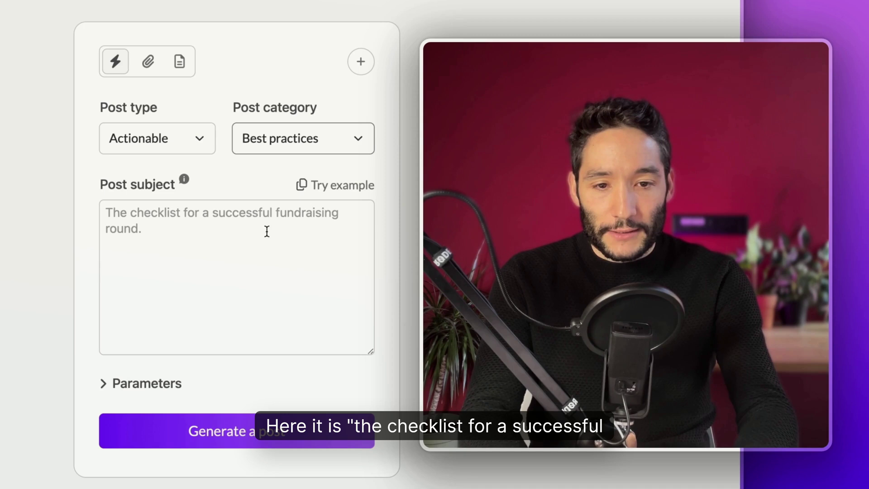
click(337, 185)
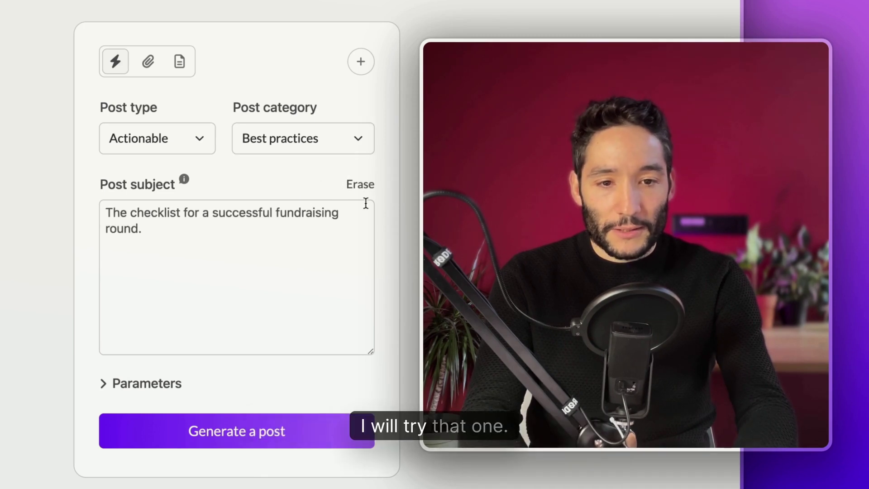
key(Return)
text(6 points.)
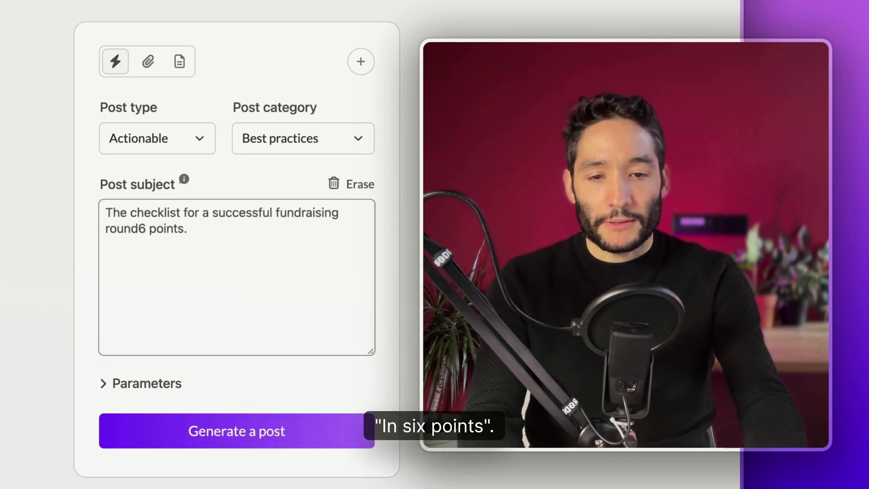
text( in)
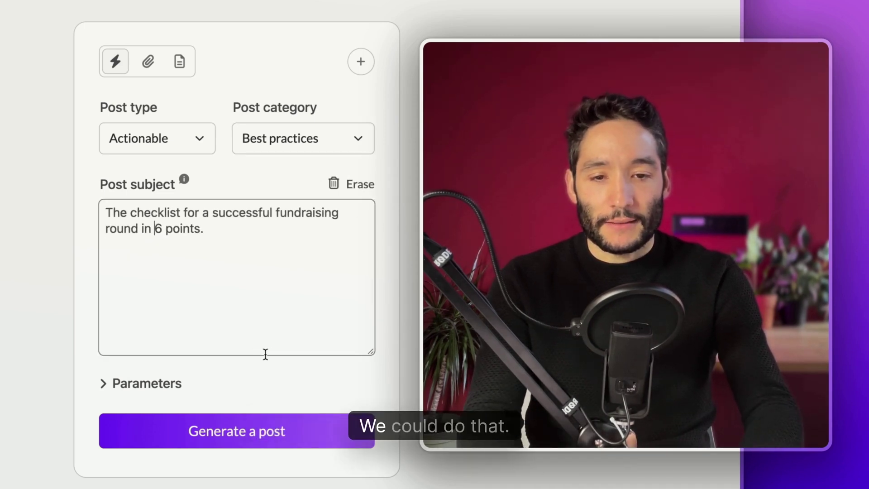
click(173, 385)
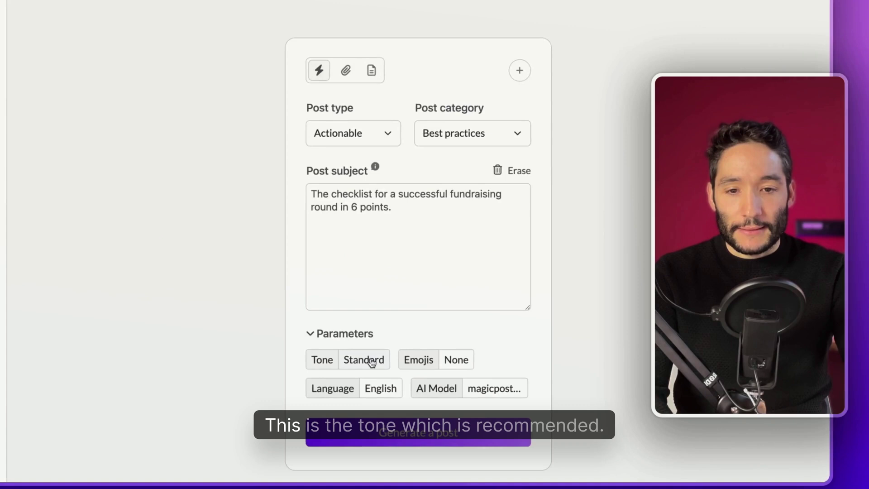
click(366, 365)
click(463, 360)
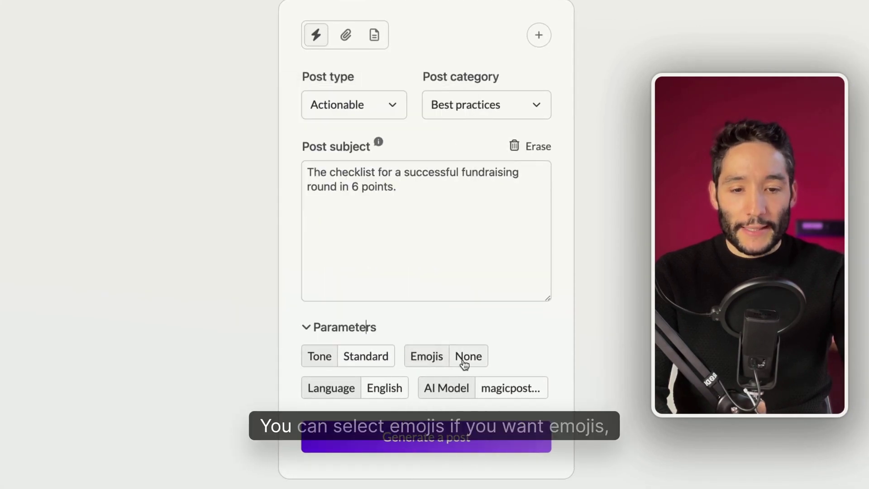
click(463, 359)
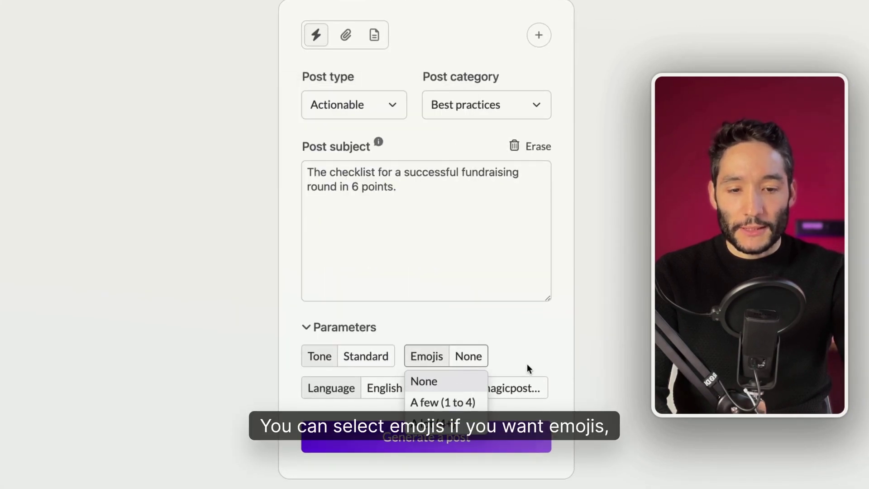
click(393, 392)
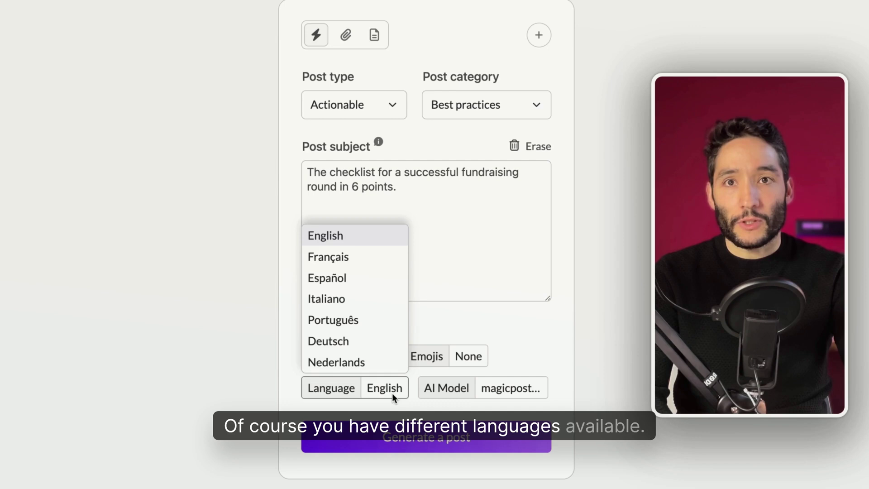
click(505, 390)
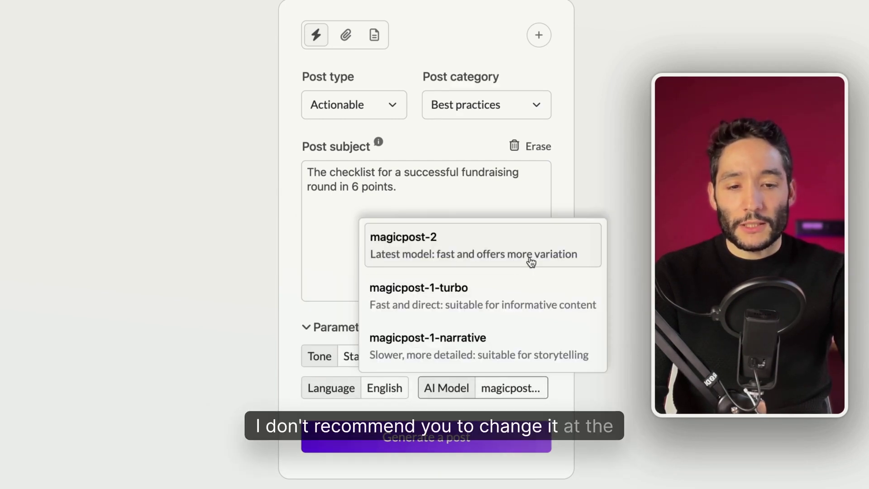
click(337, 327)
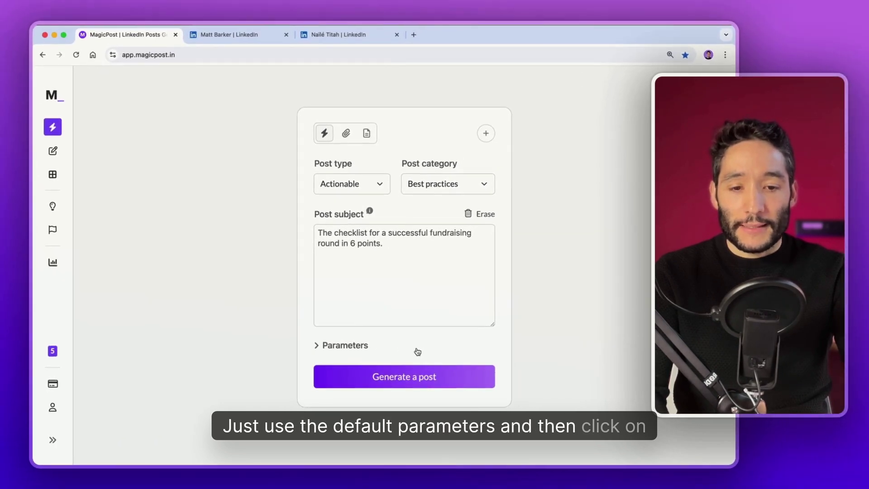
Step: Generate the six-point fundraising checklist post, then add numbered lines 1.–3. below the subject
click(408, 375)
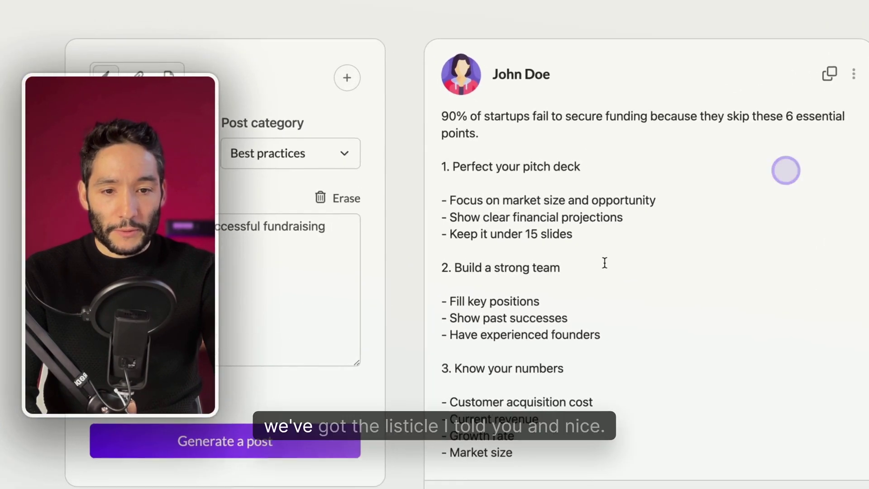
scroll(603, 257, down, 2)
scroll(605, 263, down, 10)
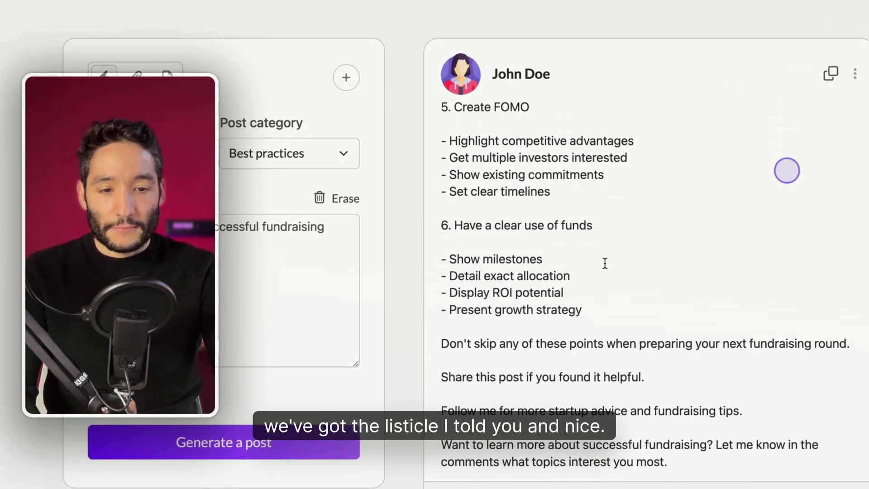
scroll(605, 263, up, 10)
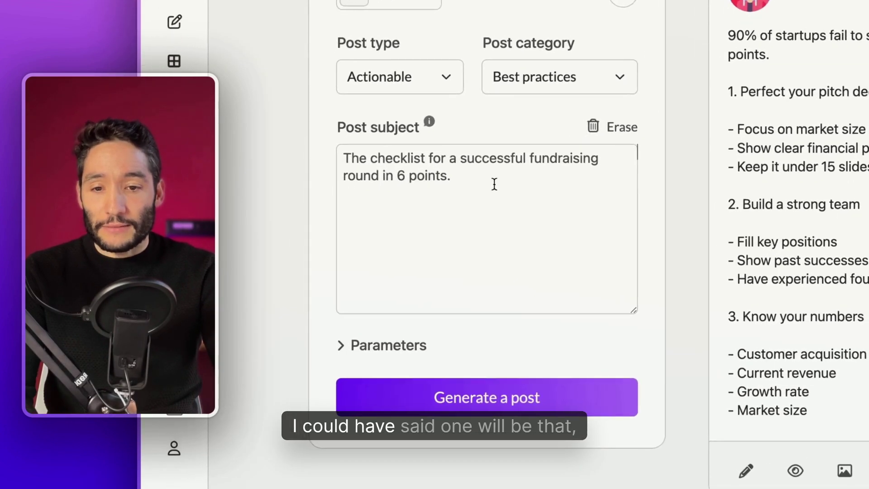
key(Return)
text(1. )
text(2.)
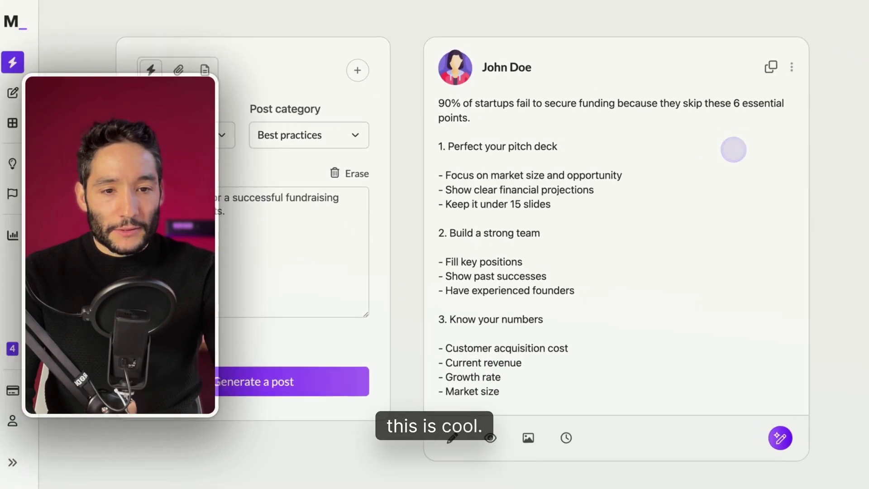
Step: Enter edit mode on the generated post, scroll through it, and save
click(724, 195)
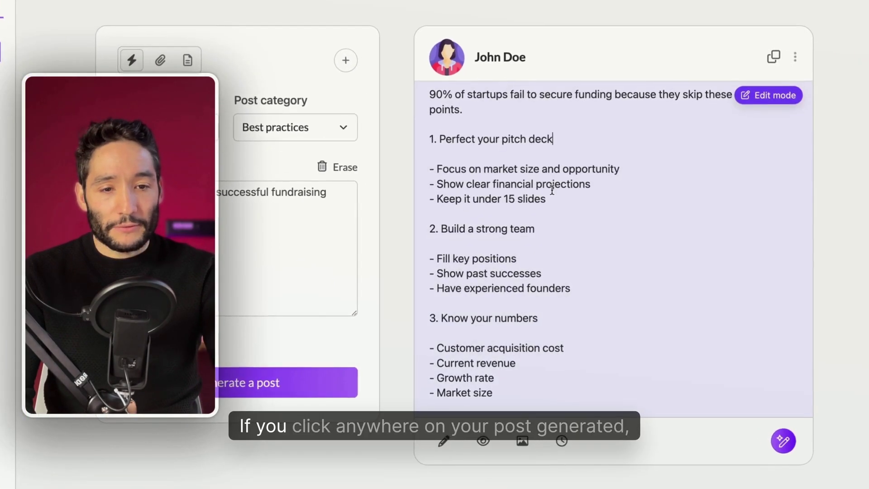
click(485, 149)
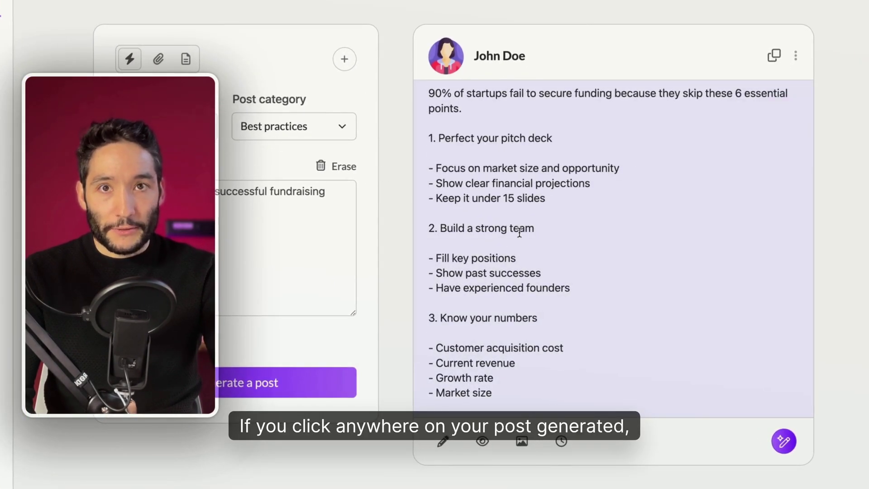
scroll(519, 232, down, 6)
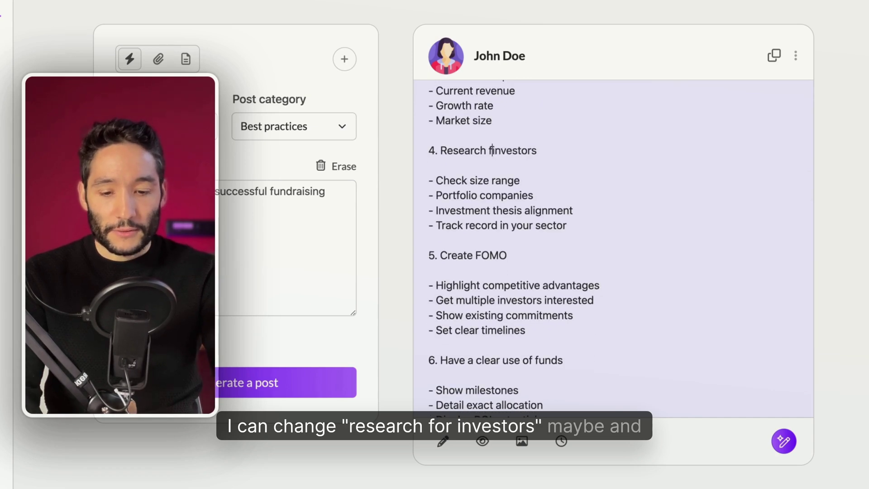
scroll(506, 154, down, 4)
click(863, 246)
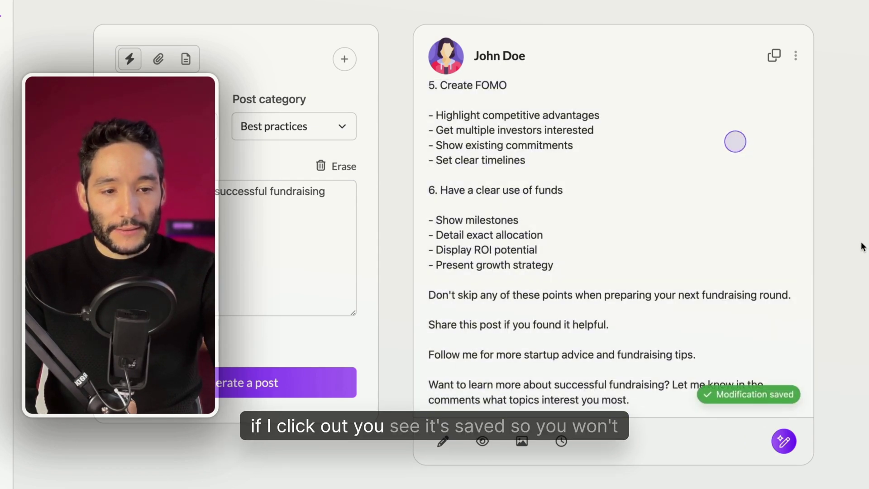
scroll(729, 189, up, 15)
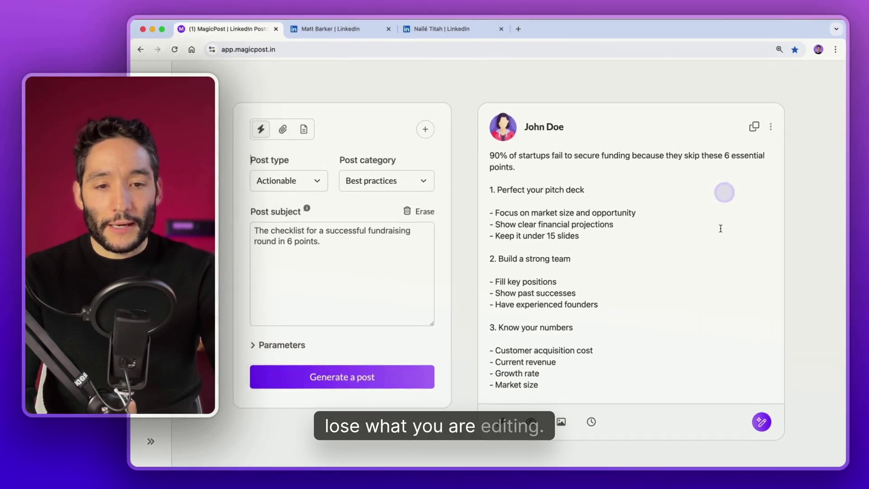
Step: Bold '2. Build a strong team', keep '1. Perfect your pitch deck' normal, and copy the post
click(590, 193)
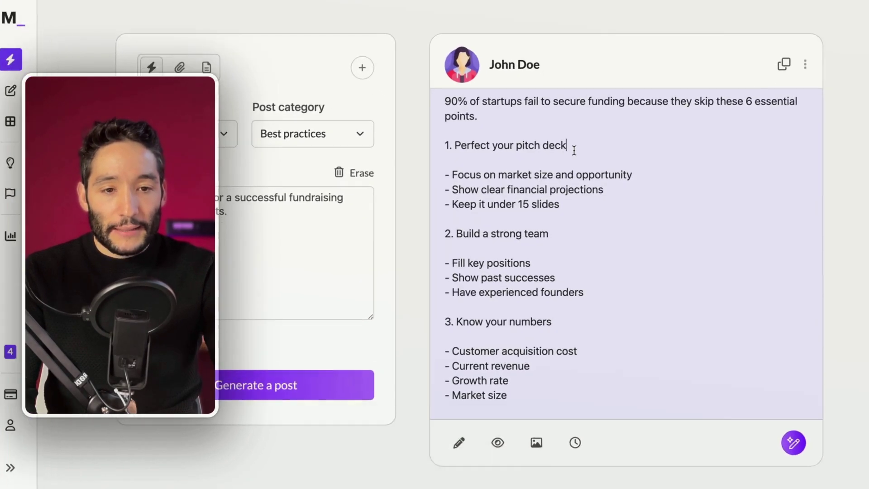
drag(589, 144, 441, 143)
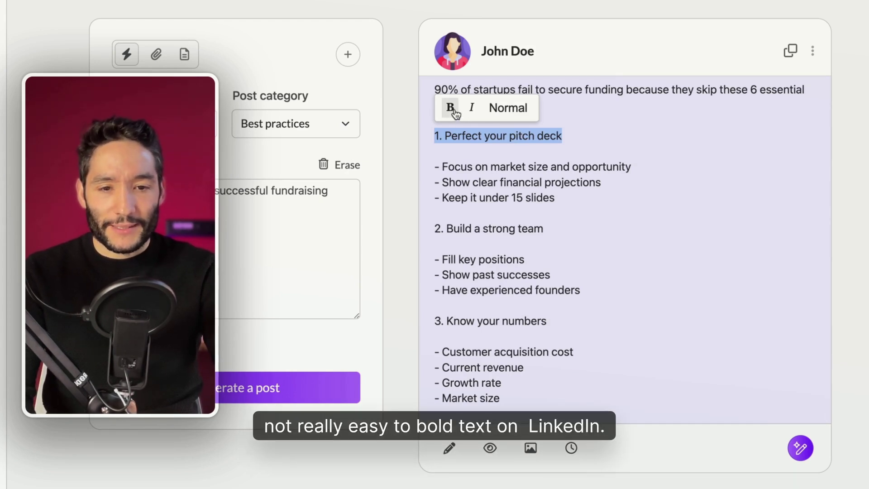
click(454, 110)
drag(435, 229, 549, 233)
key(ctrl+b)
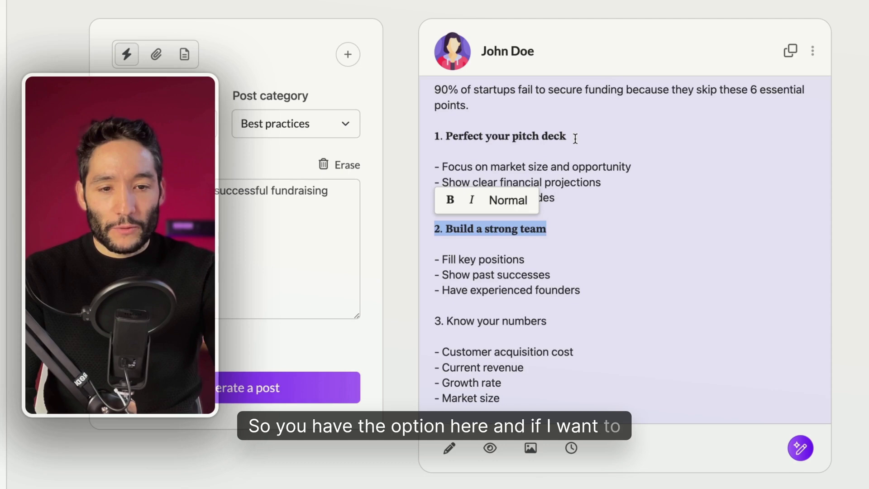
drag(576, 138, 476, 134)
click(511, 109)
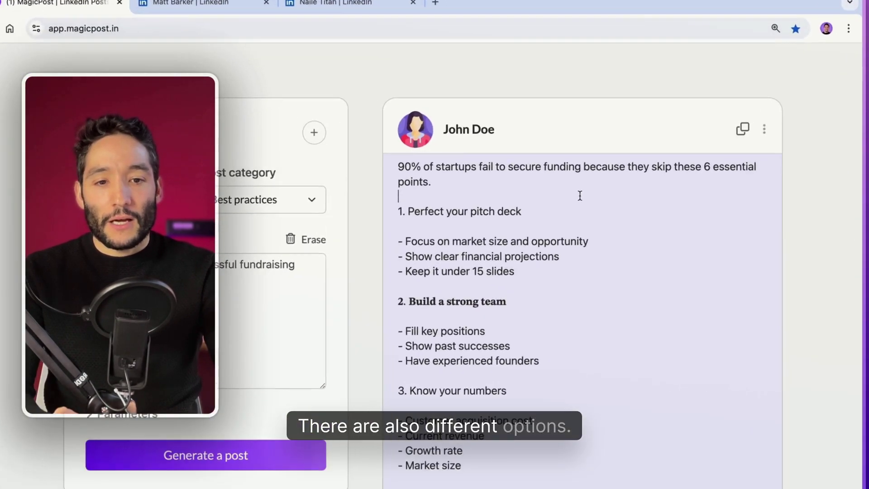
click(740, 130)
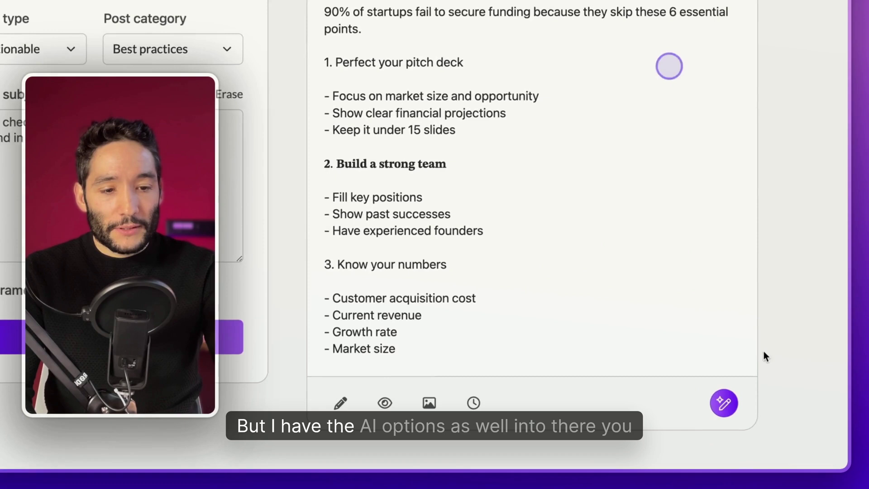
Step: Ask the AI with a custom instruction to add emojis to the post
click(725, 404)
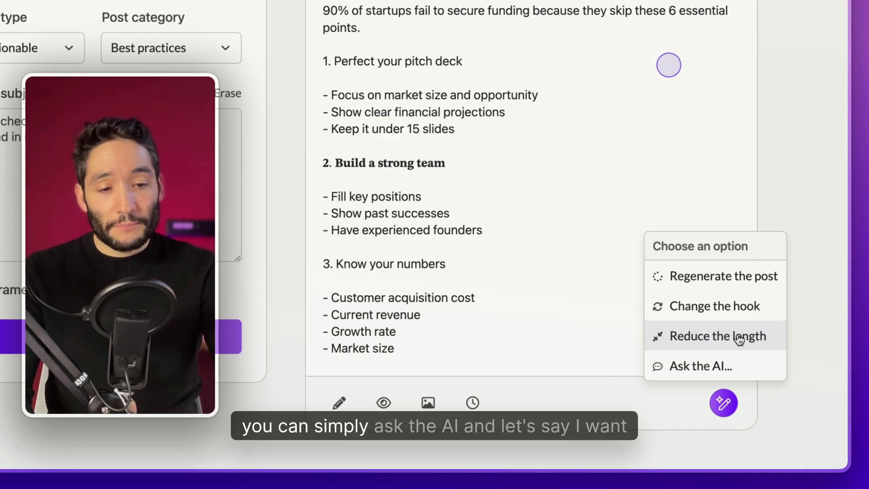
click(712, 367)
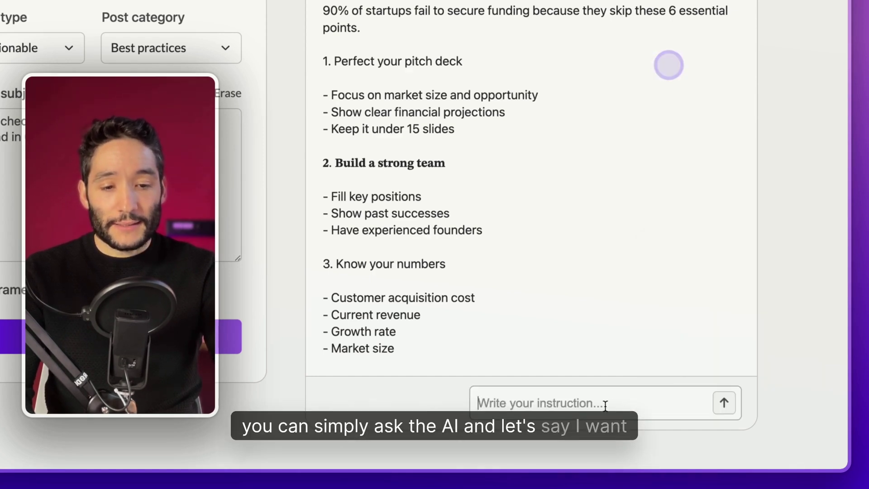
key(BackSpace)
key(Return)
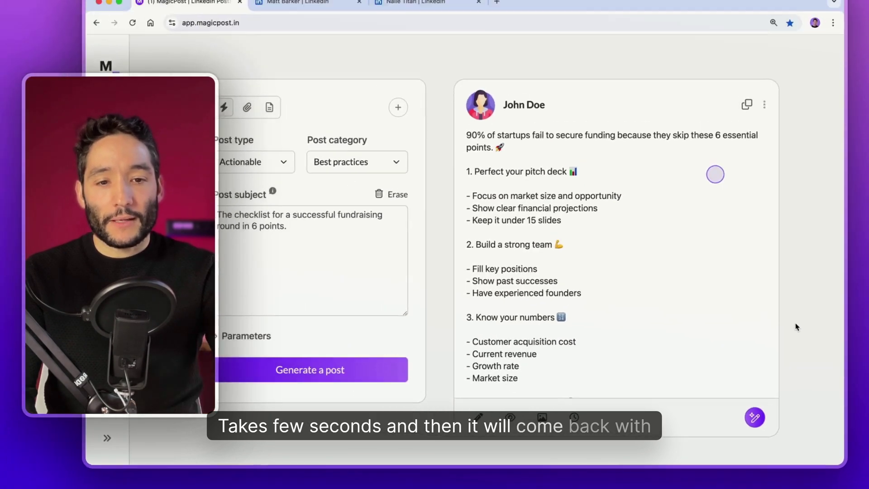
Step: Review the emoji version, then restore the Original post from the version history
scroll(563, 236, down, 5)
scroll(653, 309, down, 3)
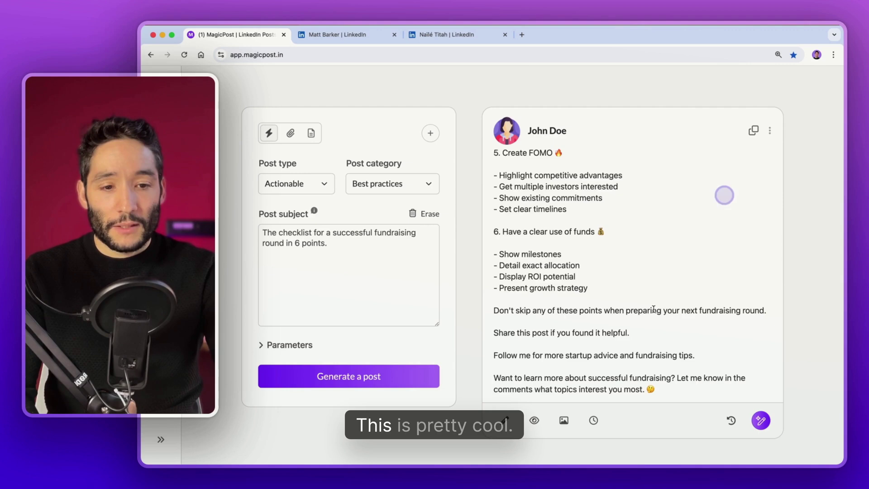
scroll(654, 308, up, 10)
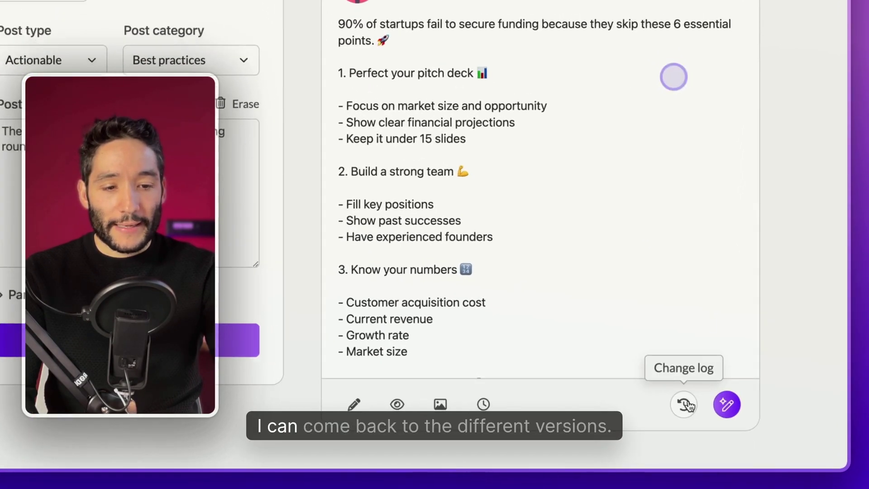
click(686, 404)
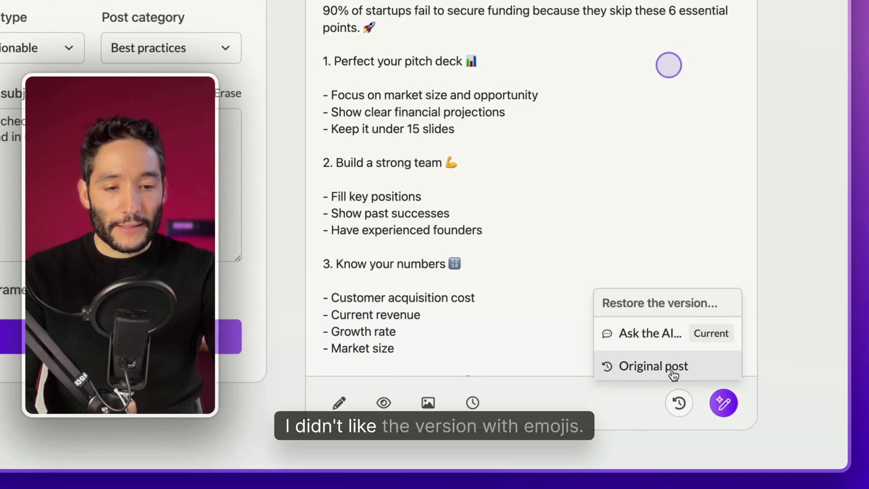
click(675, 369)
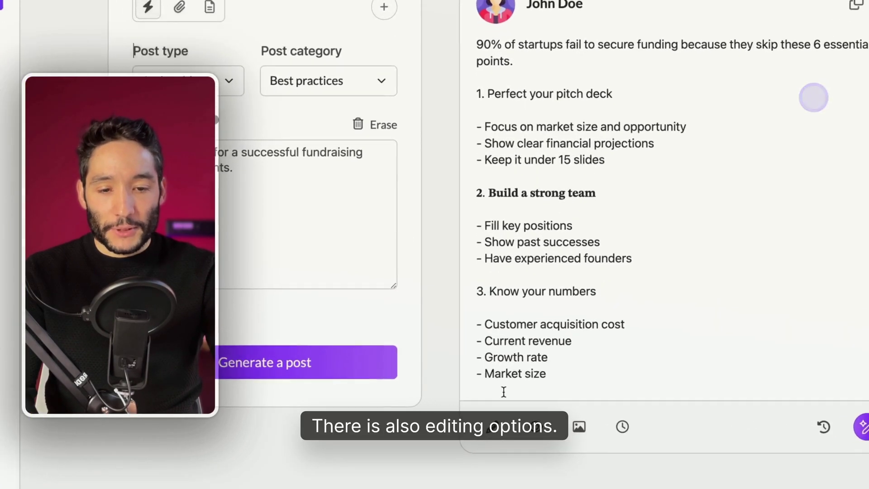
Step: Insert the ↳ corner-arrow symbol and cut it to the clipboard
click(505, 420)
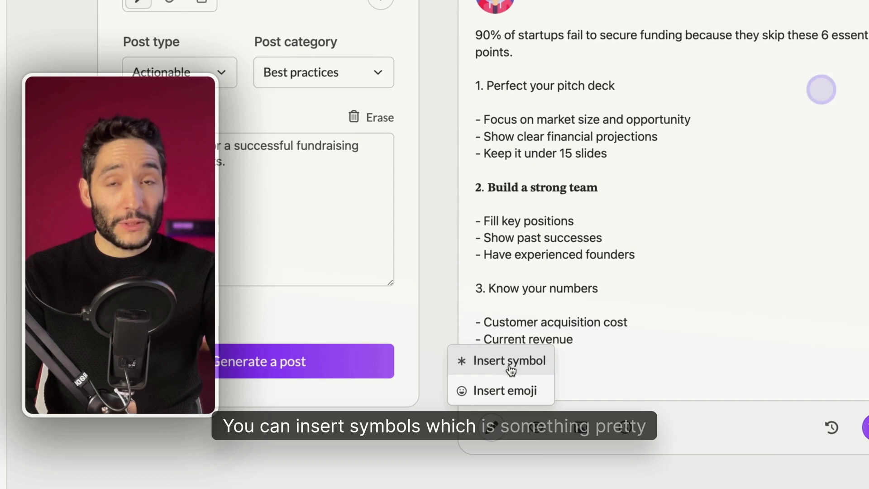
click(510, 362)
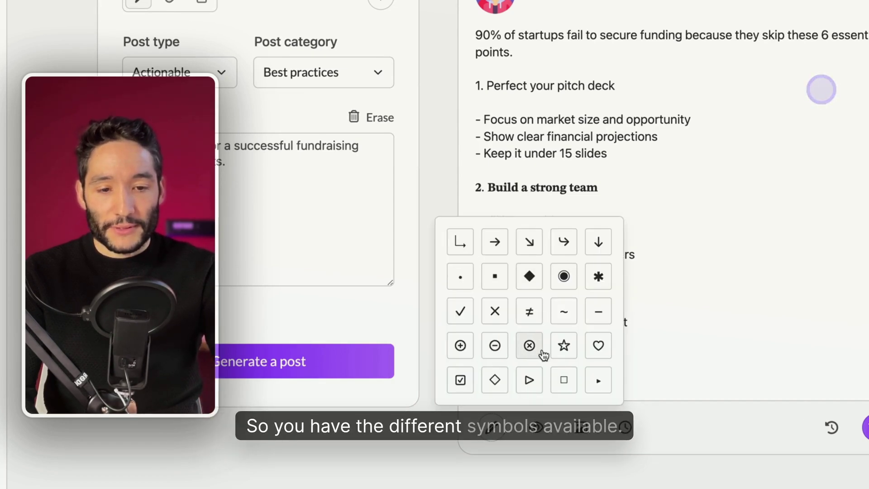
click(459, 242)
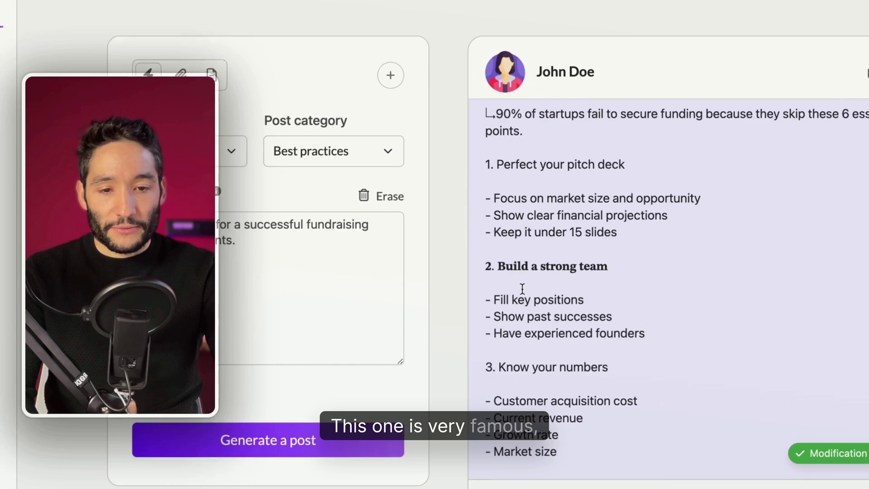
key(shift+Left)
key(ctrl+x)
Step: Replace the dashes before Fill key positions, Show past successes and Have experienced founders with ↳
double_click(490, 317)
key(ctrl+v)
double_click(490, 334)
key(ctrl+v)
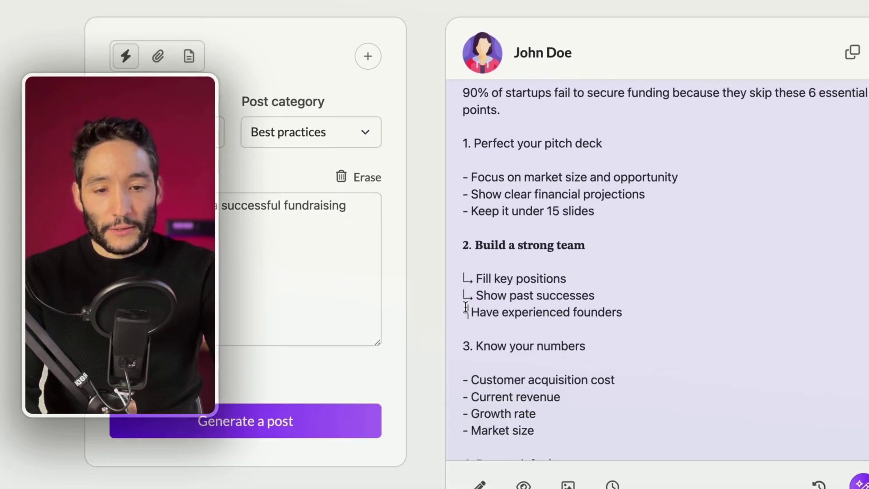
double_click(466, 311)
key(ctrl+v)
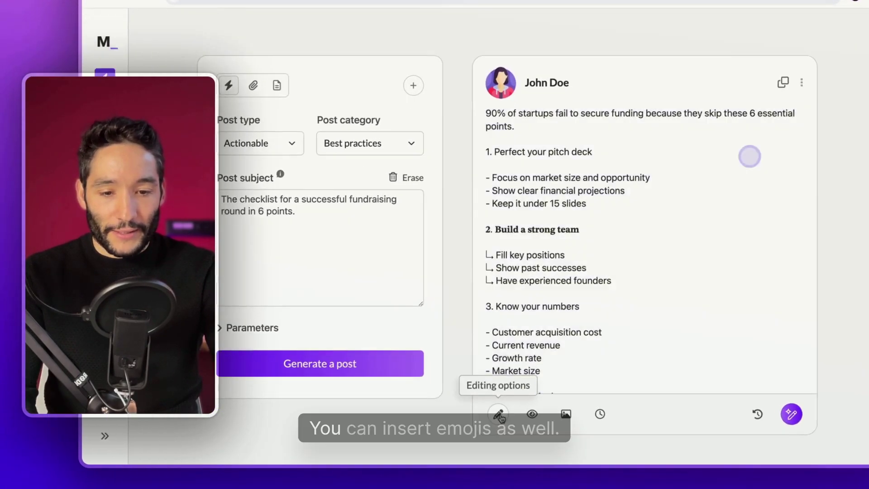
click(477, 482)
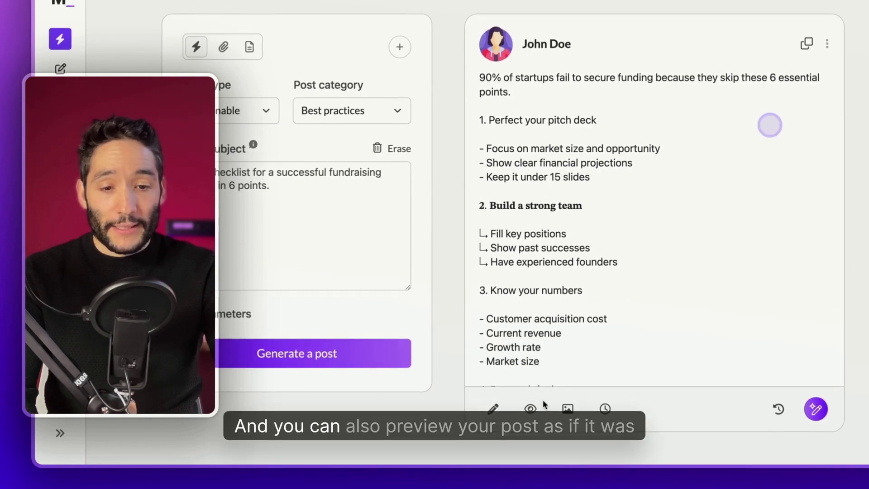
Step: Preview the post truncated at 'see more' and in mobile layout, then return to desktop view
click(531, 409)
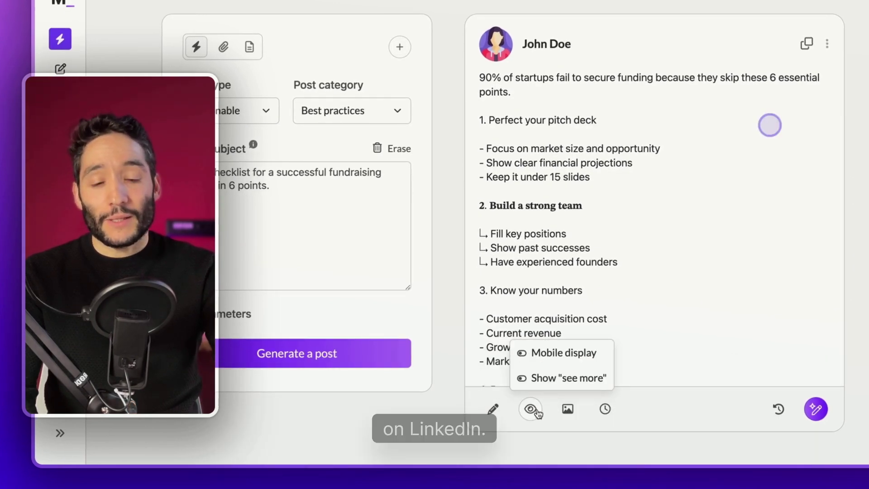
click(563, 383)
click(570, 355)
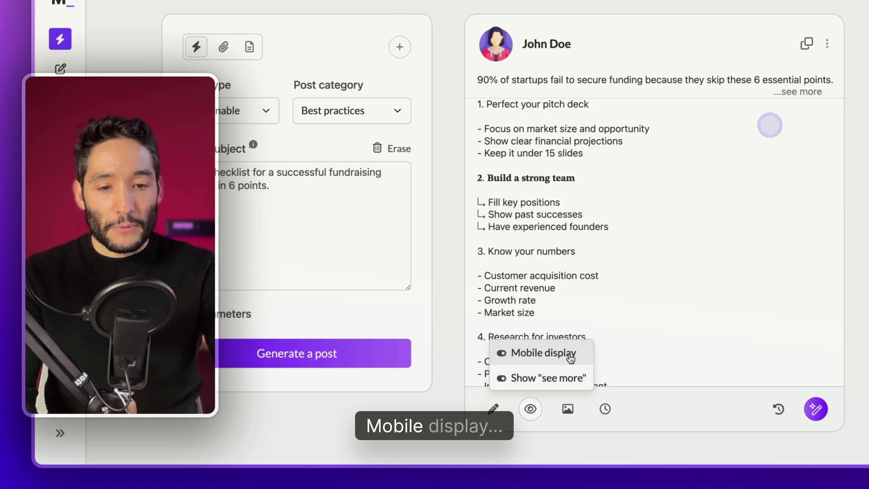
click(570, 357)
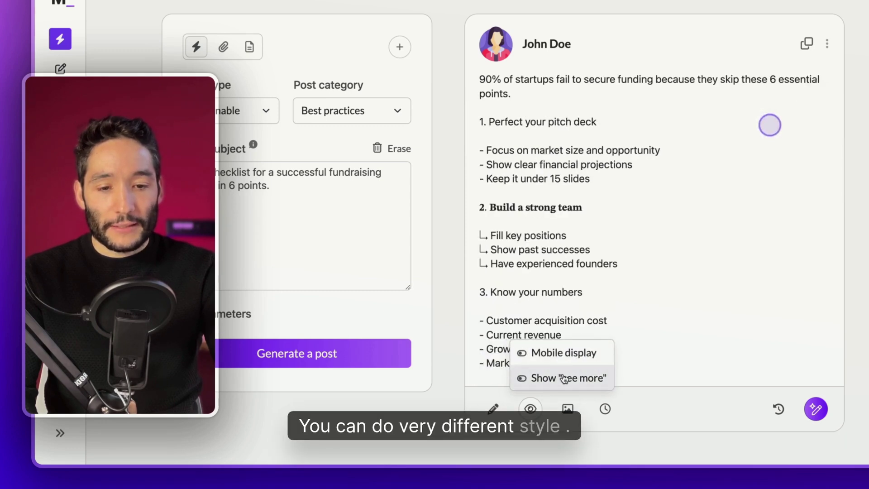
click(568, 410)
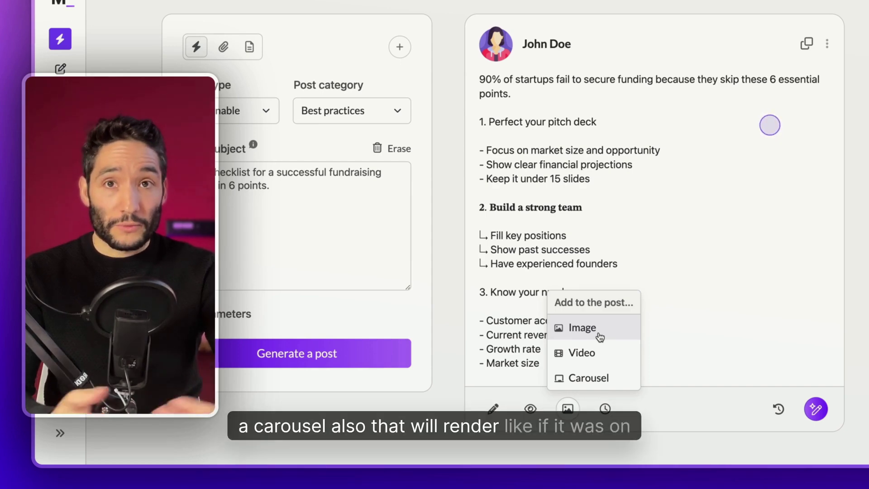
Step: Attach the portrait image from Téléchargements and preview the post collapsed behind 'see more'
click(600, 338)
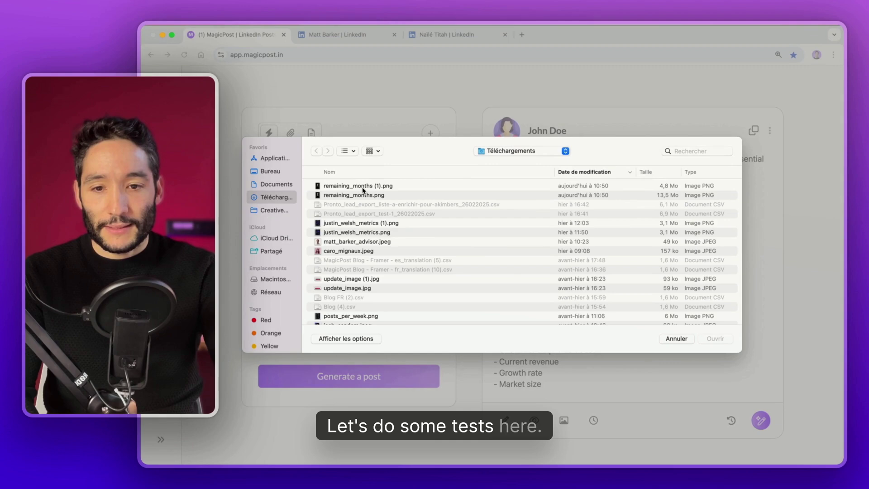
double_click(363, 186)
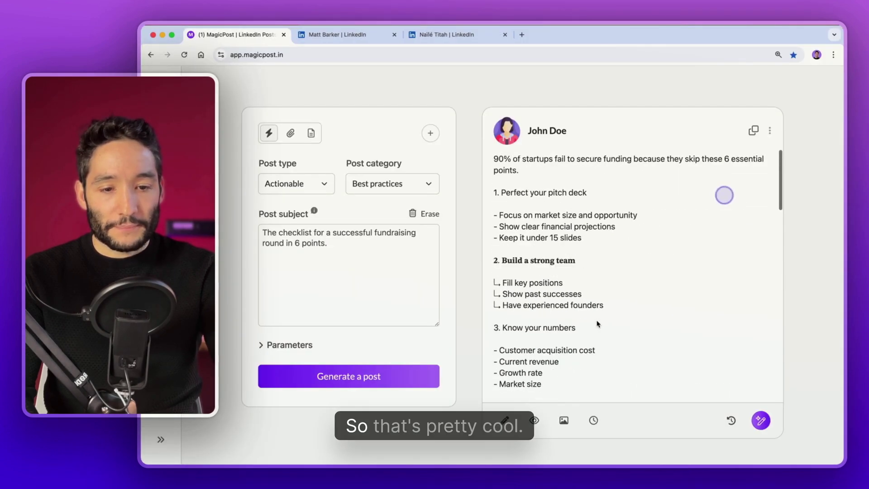
click(535, 421)
click(563, 397)
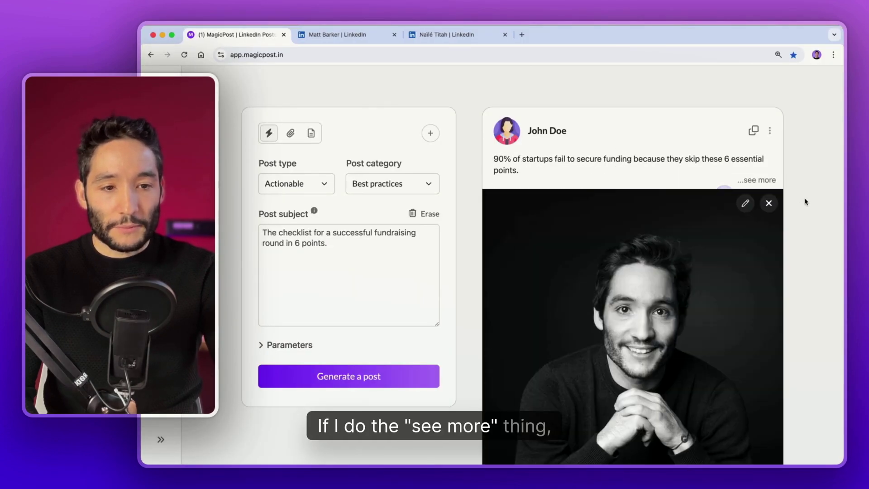
scroll(822, 181, down, 5)
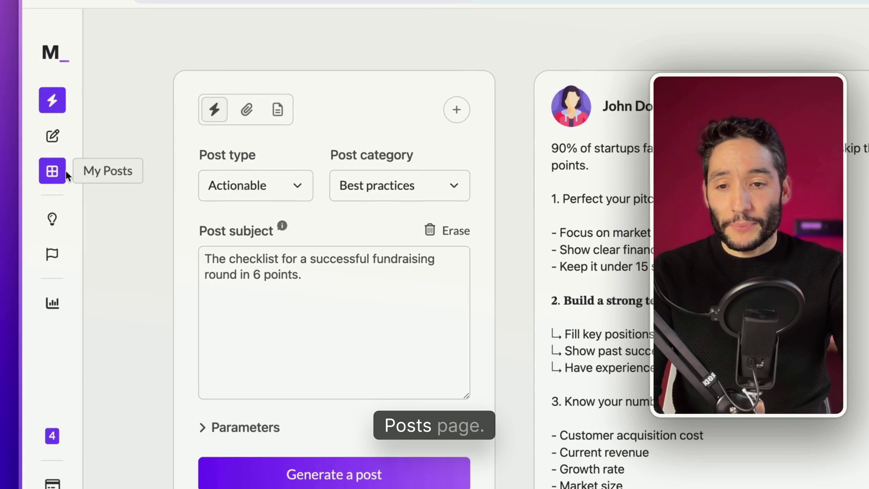
Step: Open the fundraising post from My Posts, review it, and close the panel
click(58, 175)
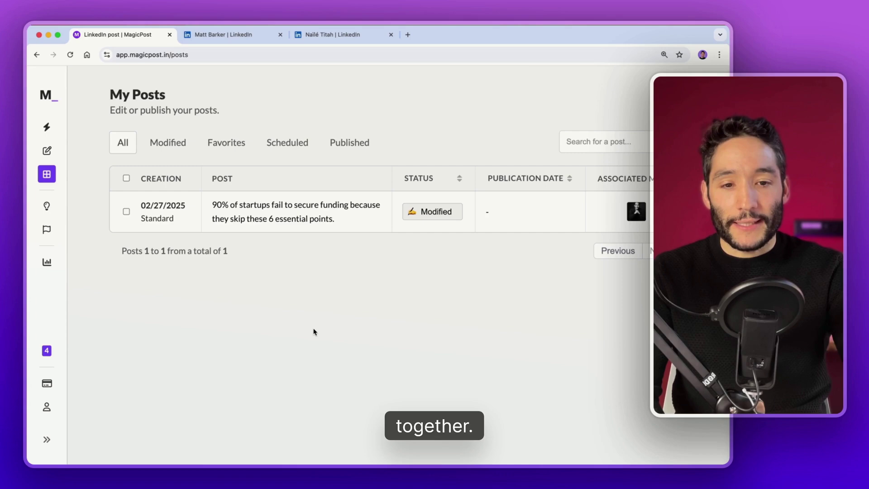
click(335, 225)
scroll(478, 267, down, 8)
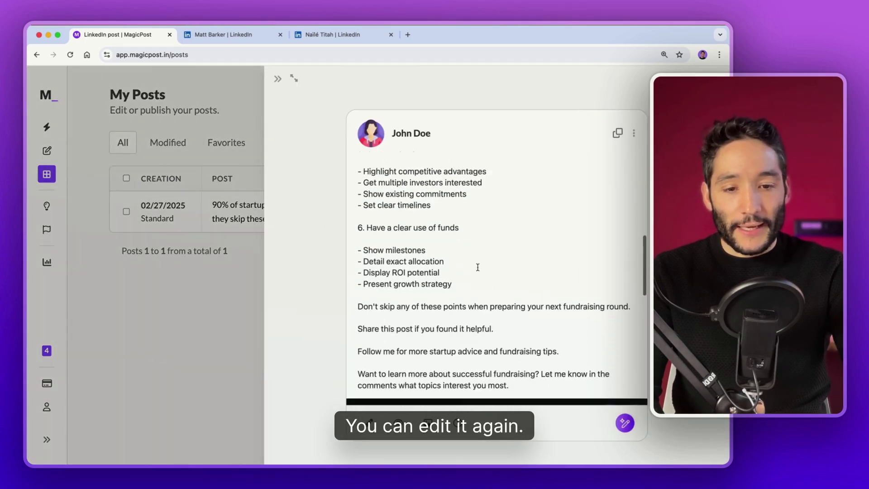
scroll(477, 267, up, 10)
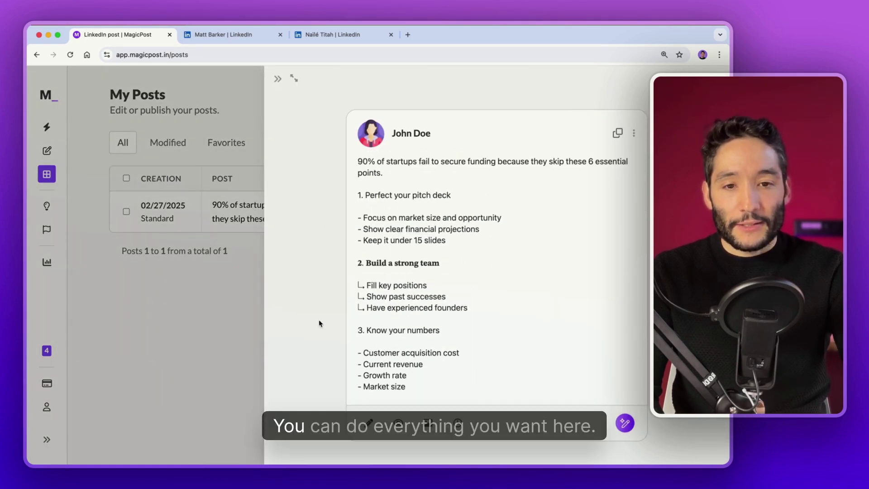
click(223, 316)
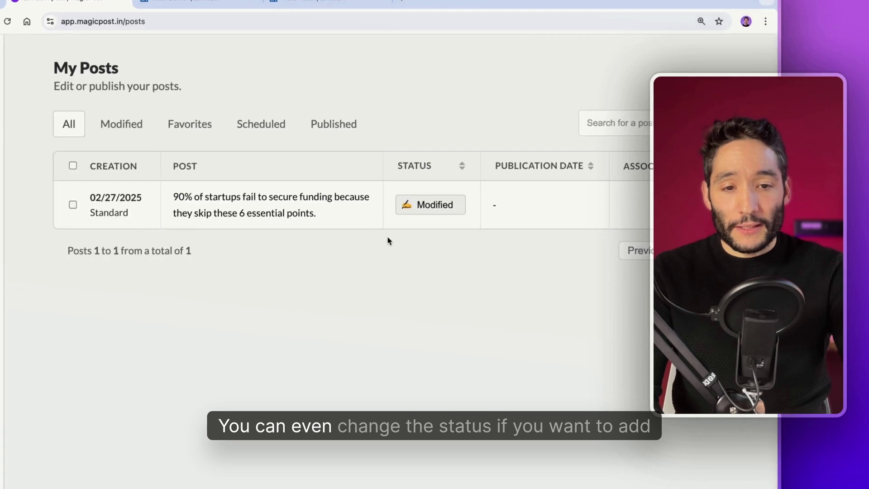
Step: Change the post status from Favorite to Planned to Published, then return to the generator
click(438, 212)
click(433, 211)
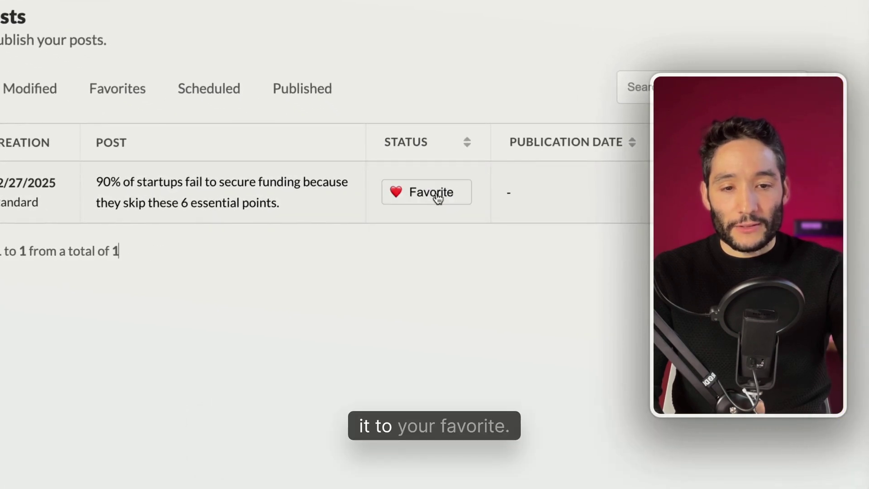
click(437, 196)
click(442, 191)
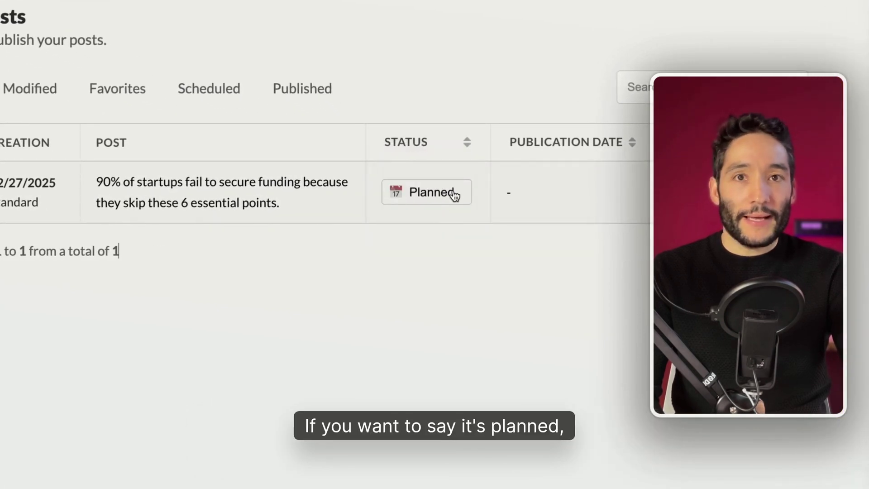
click(454, 196)
click(457, 213)
click(449, 194)
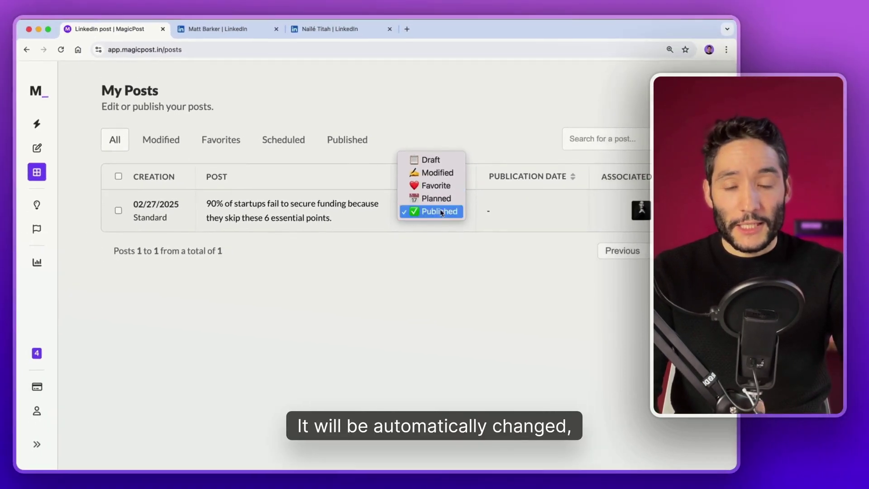
key(Escape)
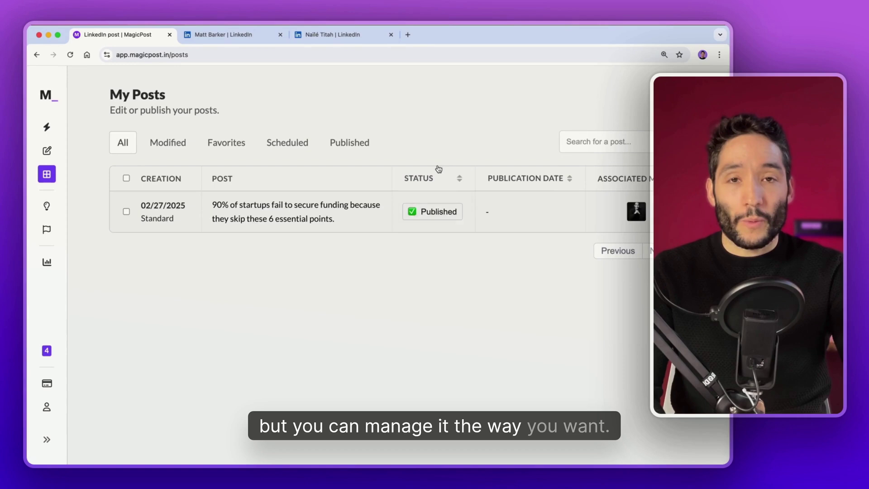
click(48, 134)
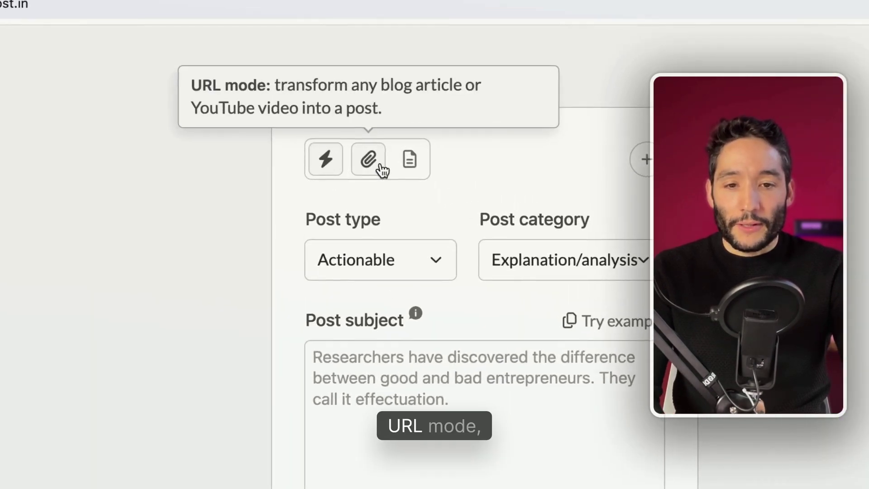
Step: Switch to URL input, fill the suggested entrepreneur.com article link, and load it in a new tab
click(383, 170)
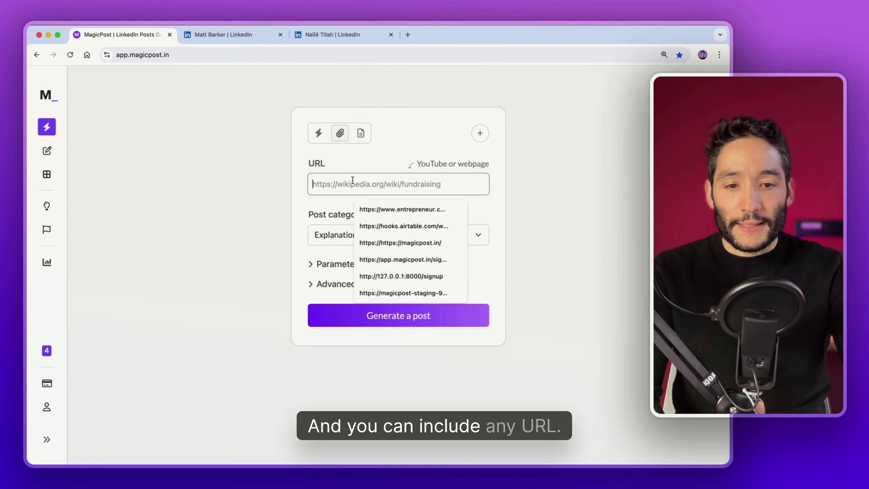
click(374, 209)
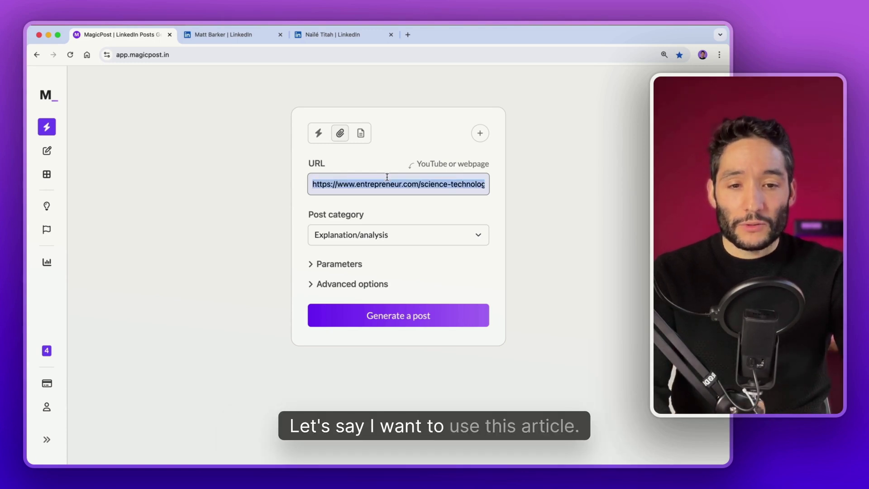
key(super+c)
key(super+t)
key(super+v)
key(Return)
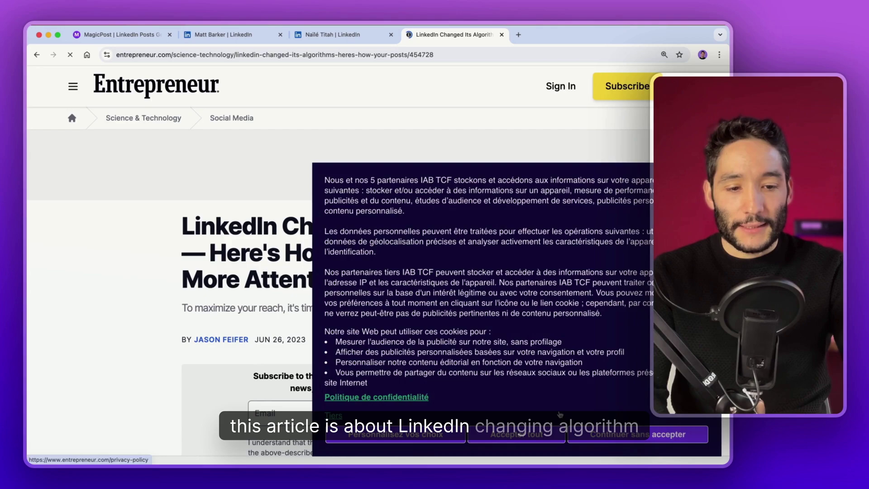
Step: Dismiss the article's cookie notice, skim the page, and go back to MagicPost
click(615, 436)
scroll(430, 287, down, 20)
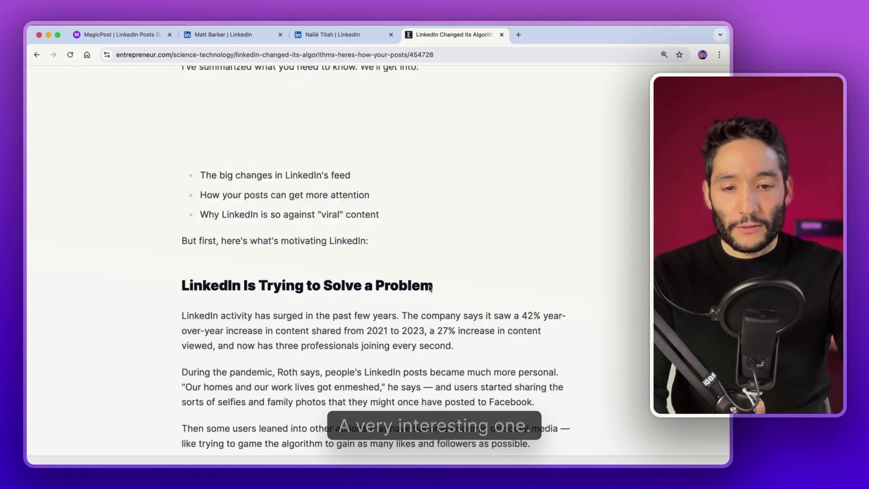
scroll(429, 287, down, 6)
scroll(428, 287, up, 15)
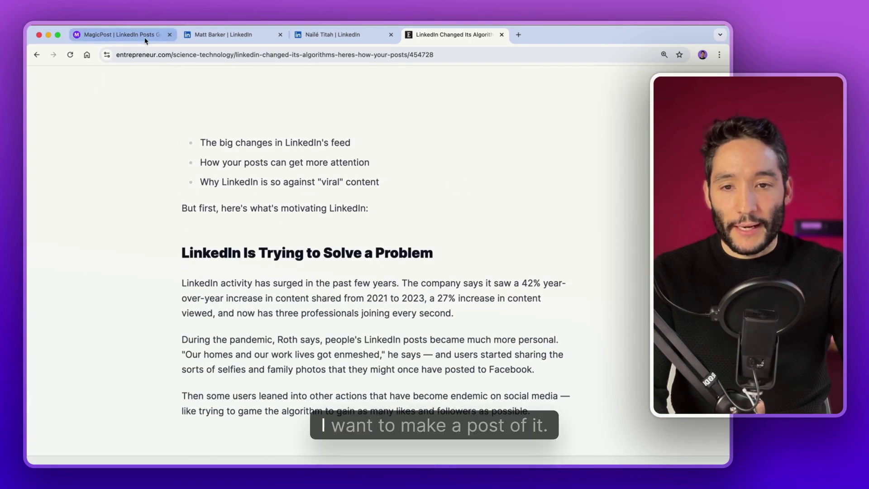
click(115, 35)
Step: Set the post category to Best practices and generate a post from the Entrepreneur article URL
click(408, 233)
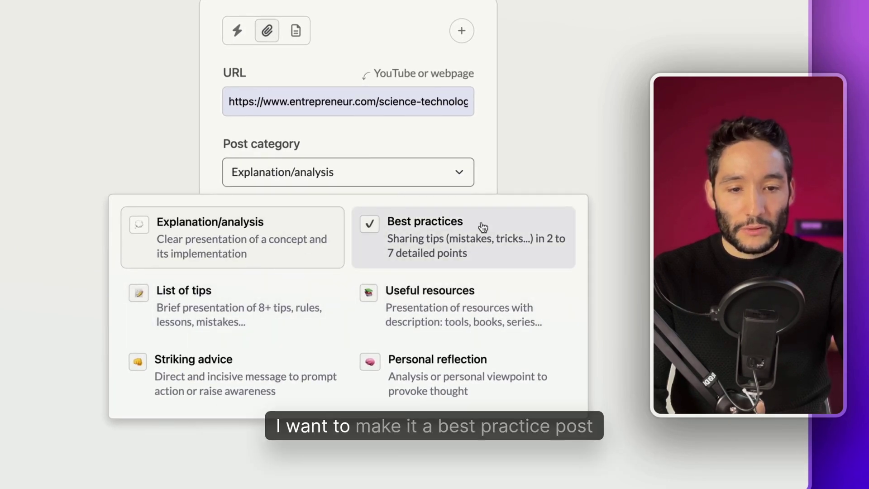
click(493, 244)
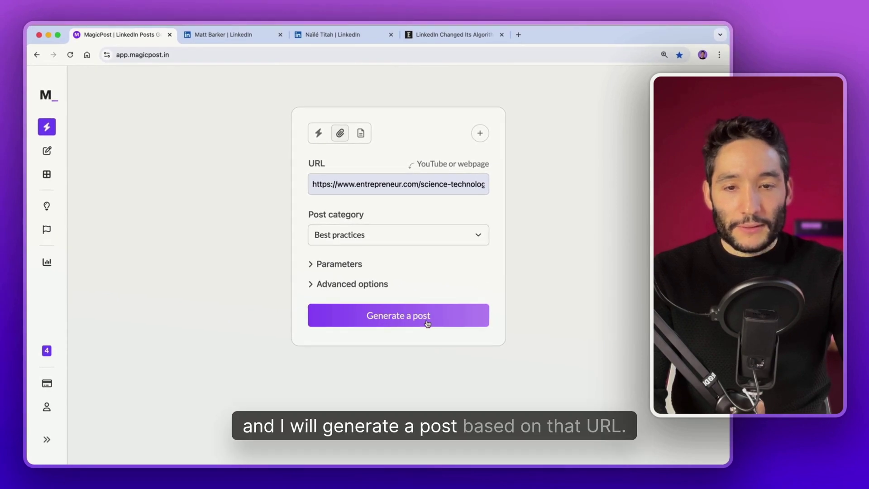
click(427, 324)
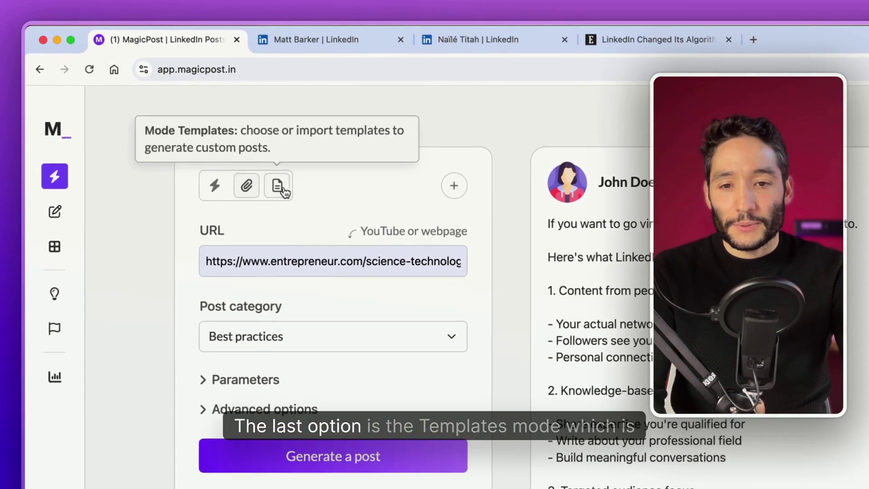
Step: Switch to template mode and copy the generated post's text
click(284, 192)
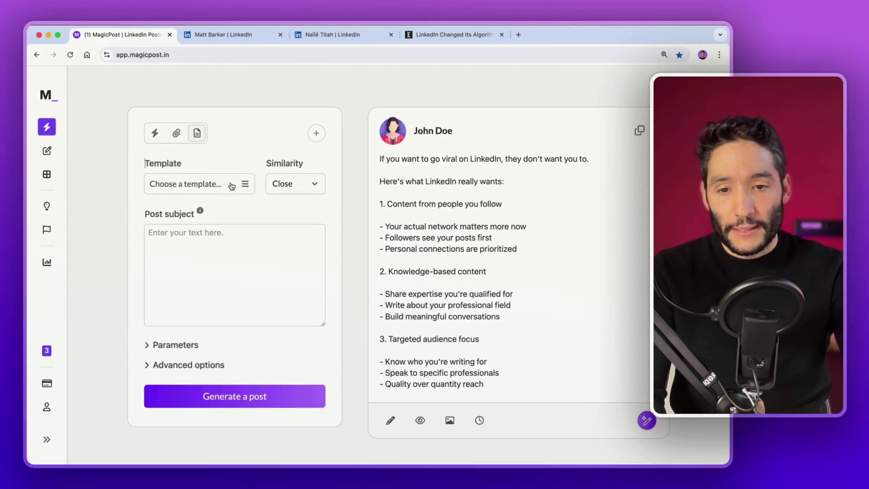
click(232, 185)
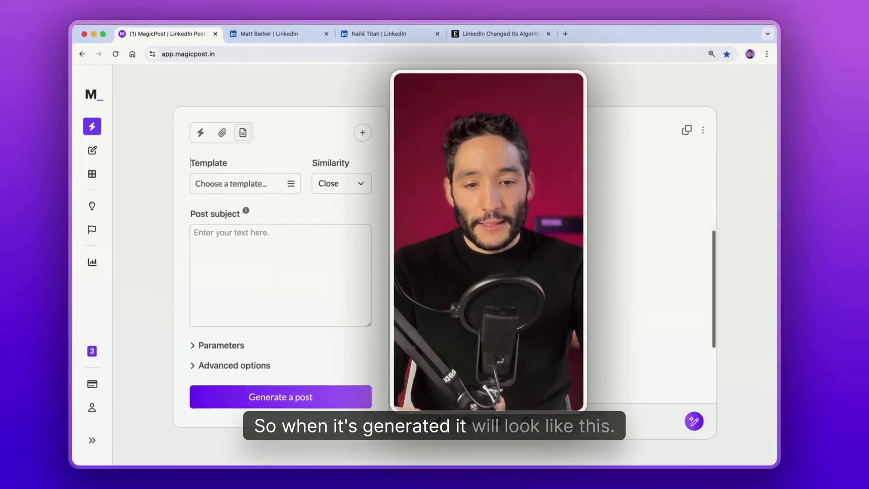
scroll(675, 143, up, 10)
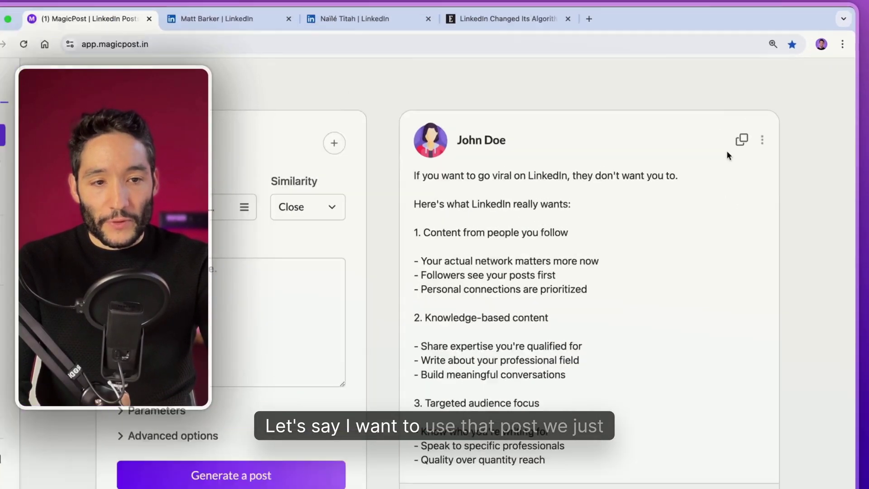
click(742, 139)
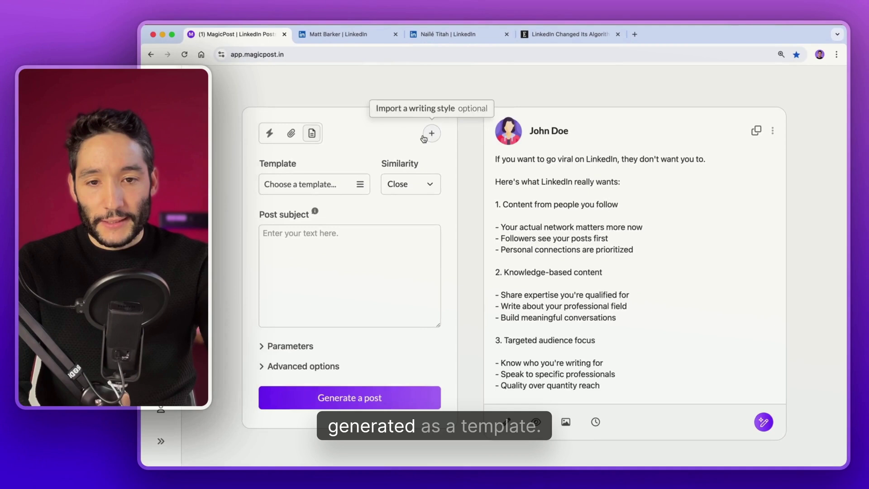
Step: Import the copied post as a custom template named Listicle and select it for use
click(317, 184)
click(652, 248)
key(super+v)
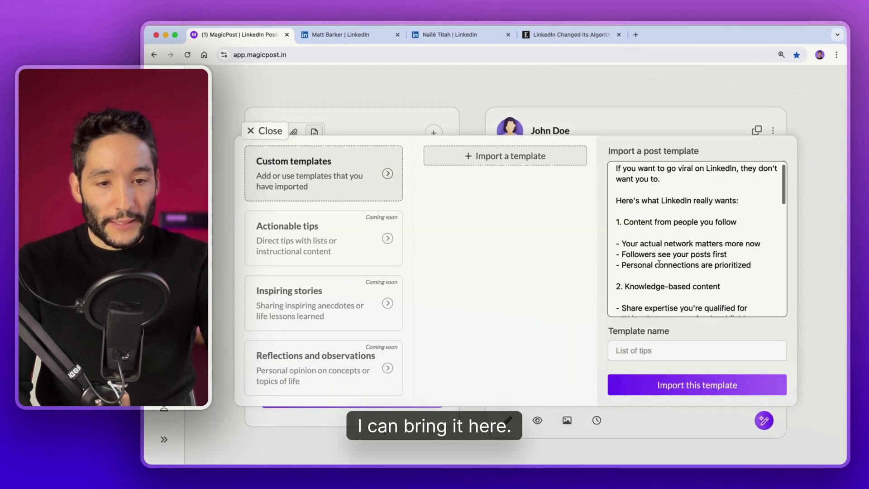
scroll(659, 264, down, 15)
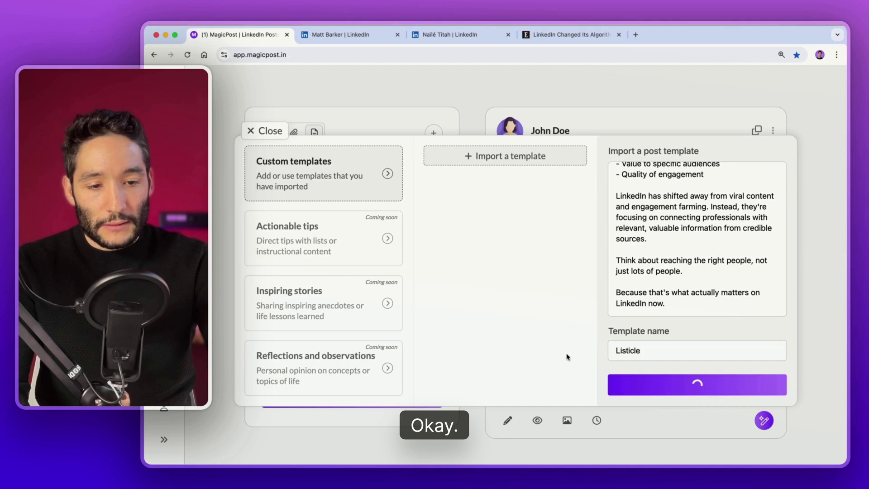
key(Return)
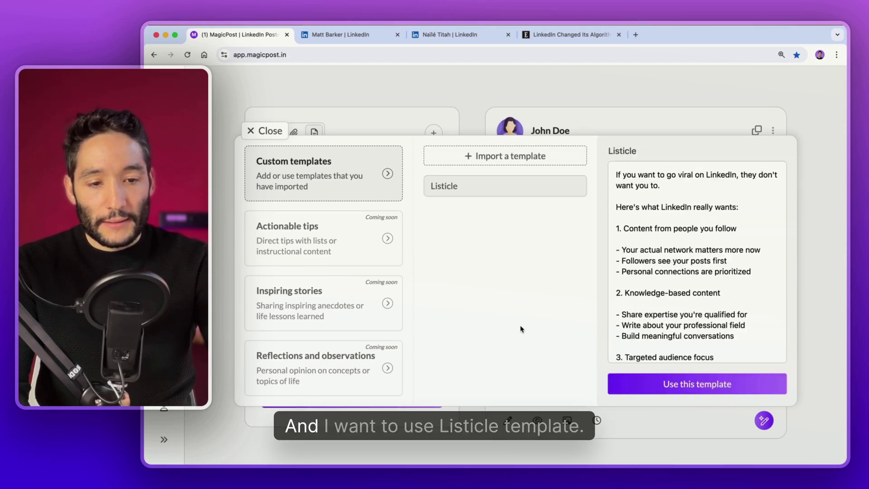
click(661, 386)
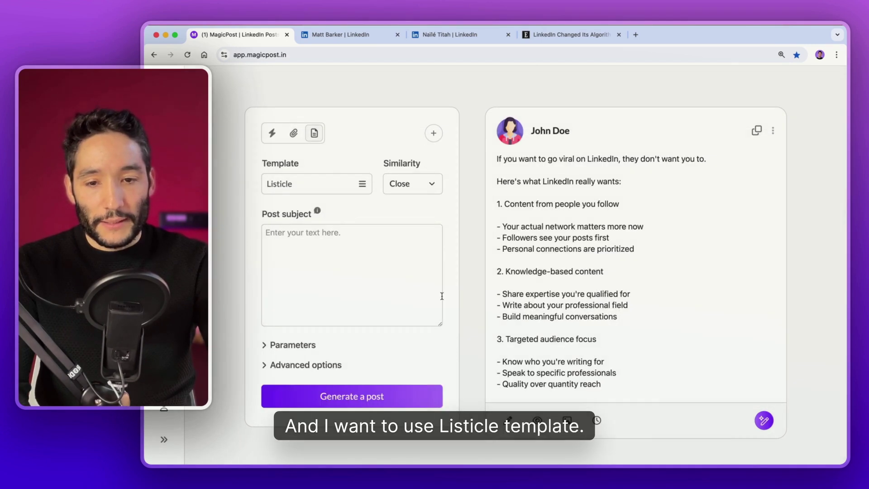
Step: Complete the subject as 'If you want to raise funds, do that' and generate a post from Listicle
click(313, 309)
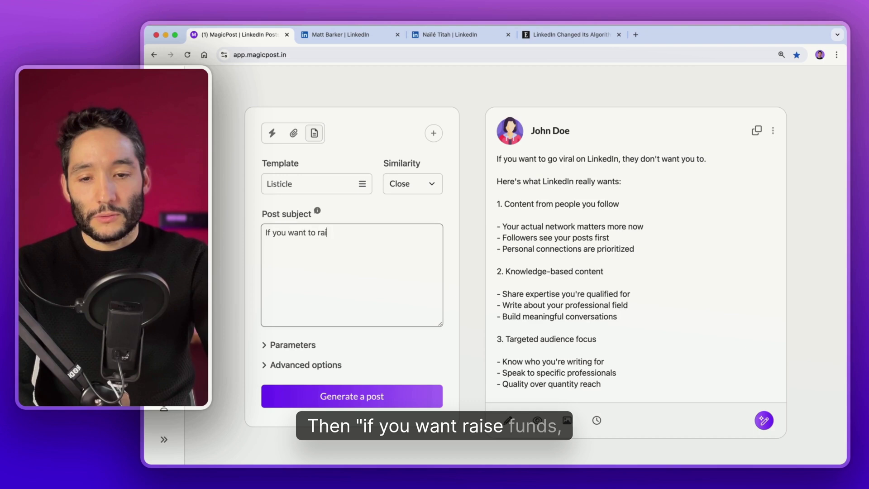
text(, do that)
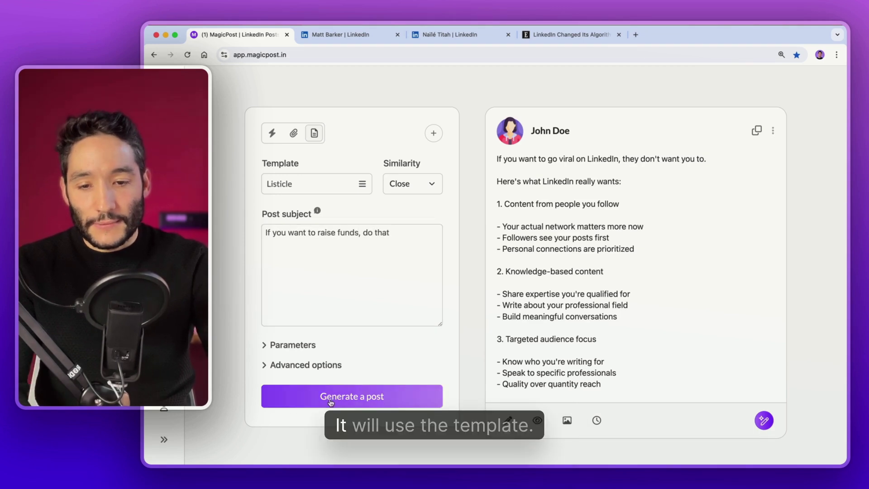
click(331, 398)
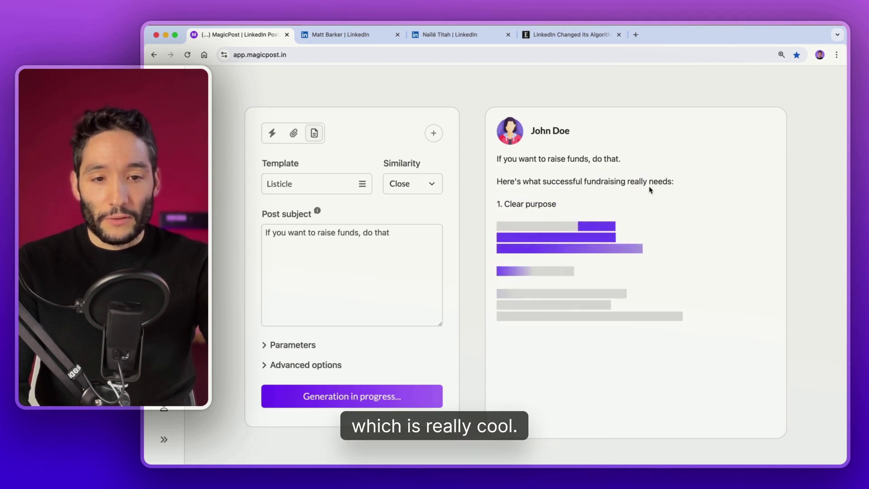
drag(649, 188, 558, 204)
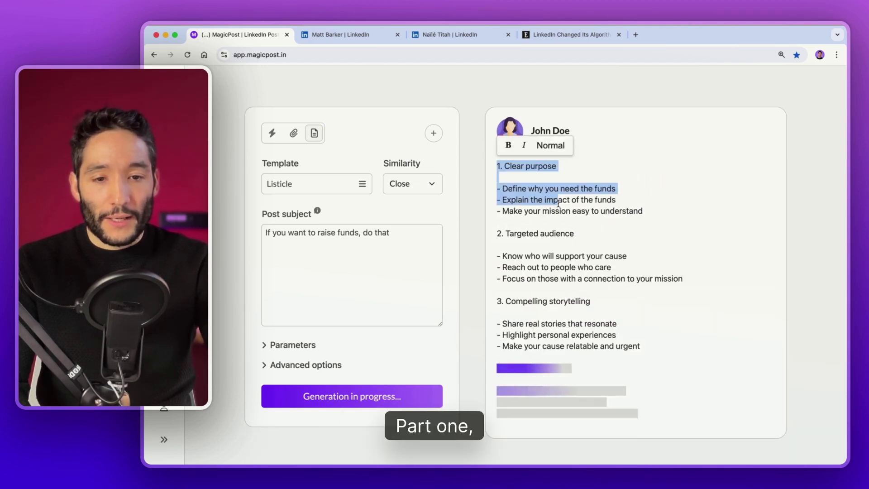
click(635, 245)
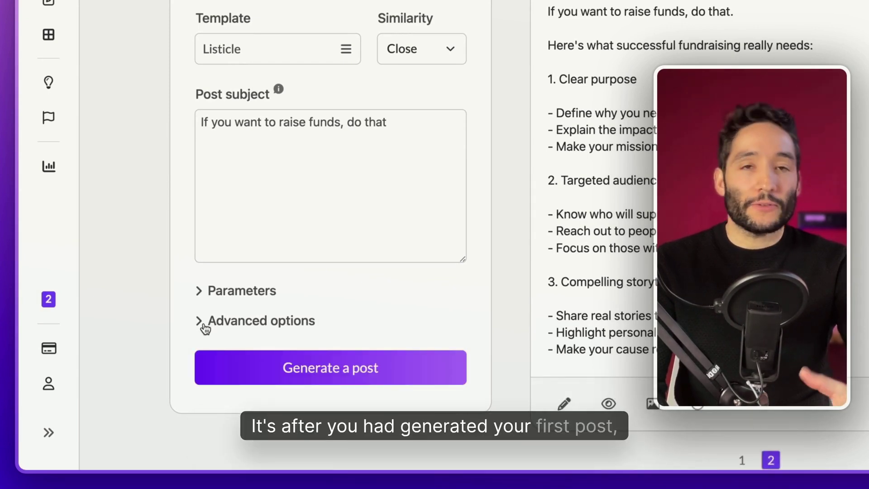
Step: In Advanced options, add a signature of '---' followed by a 'Hey I'm' line with the author's name
click(205, 321)
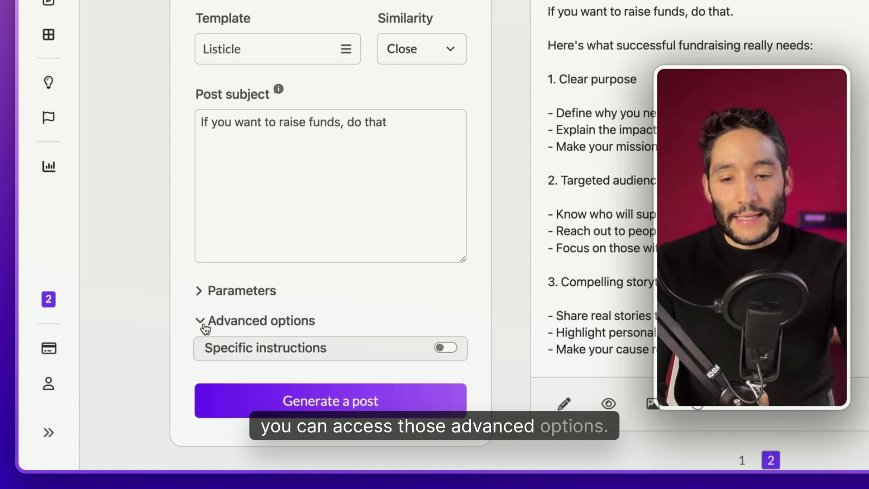
scroll(156, 328, down, 3)
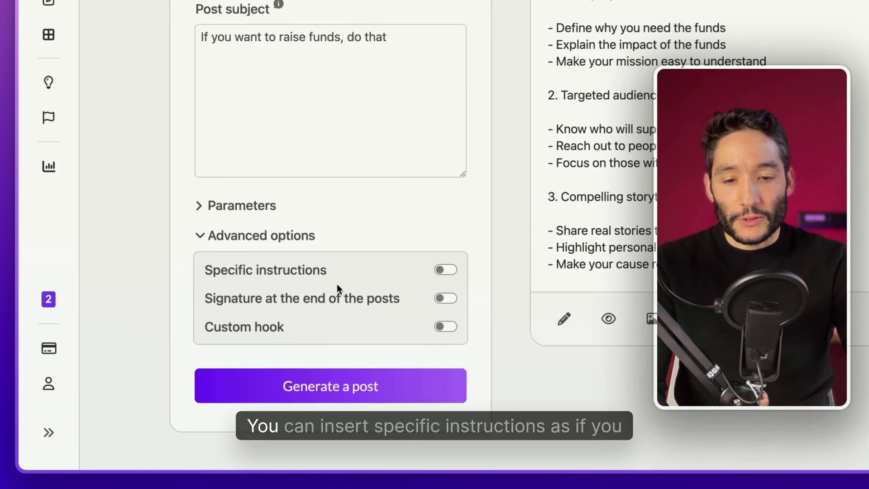
click(446, 271)
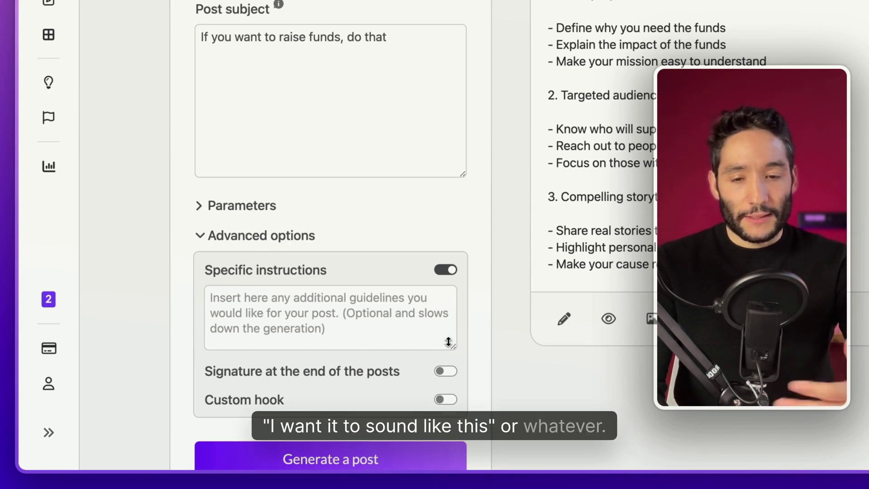
click(446, 270)
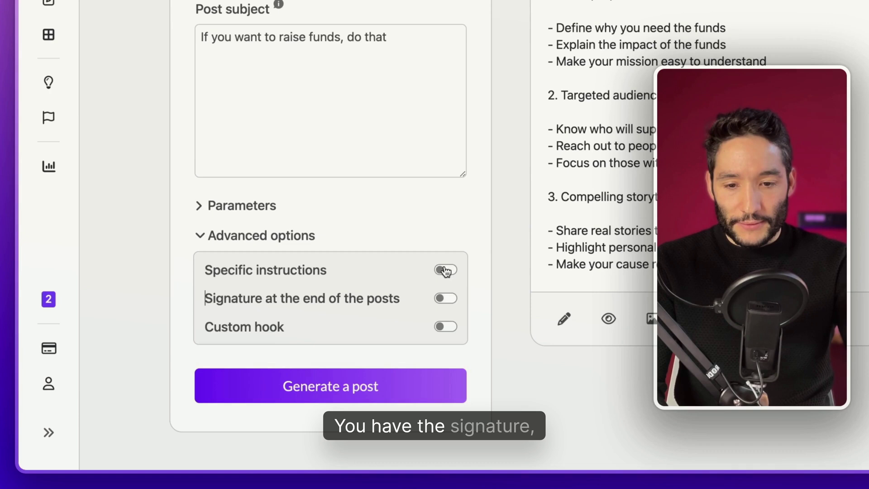
click(450, 300)
text(---)
key(Return)
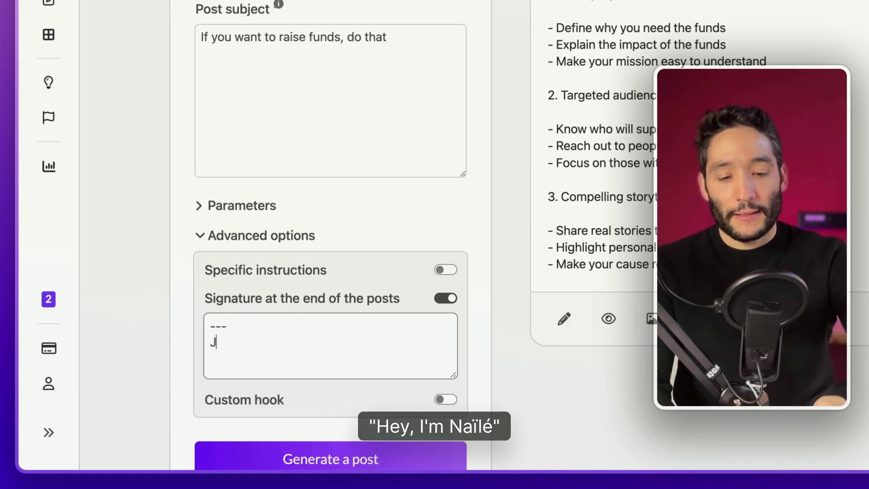
text(Hey I'm Naïlé)
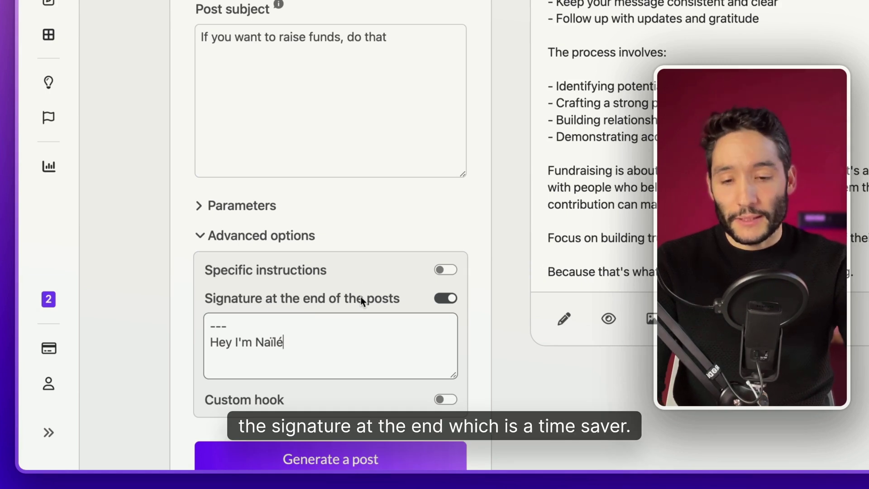
Step: Enable the custom hook option
click(447, 398)
scroll(451, 395, down, 1)
scroll(451, 395, down, 1)
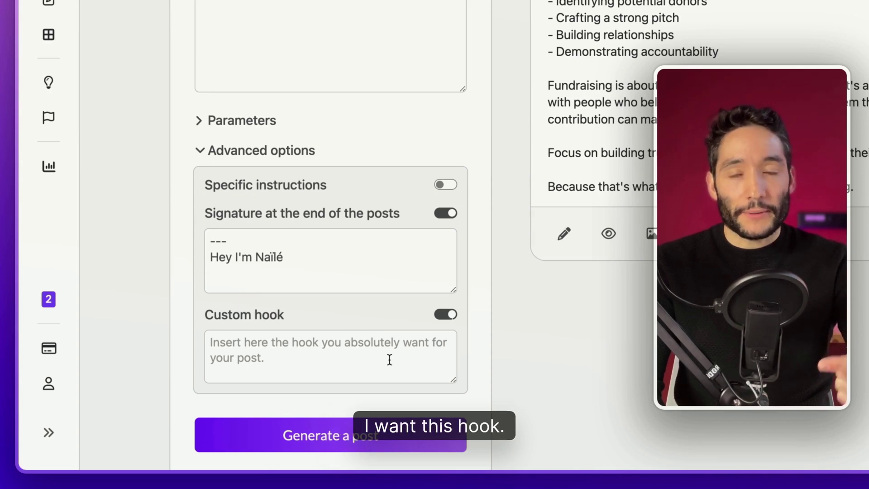
scroll(389, 360, up, 5)
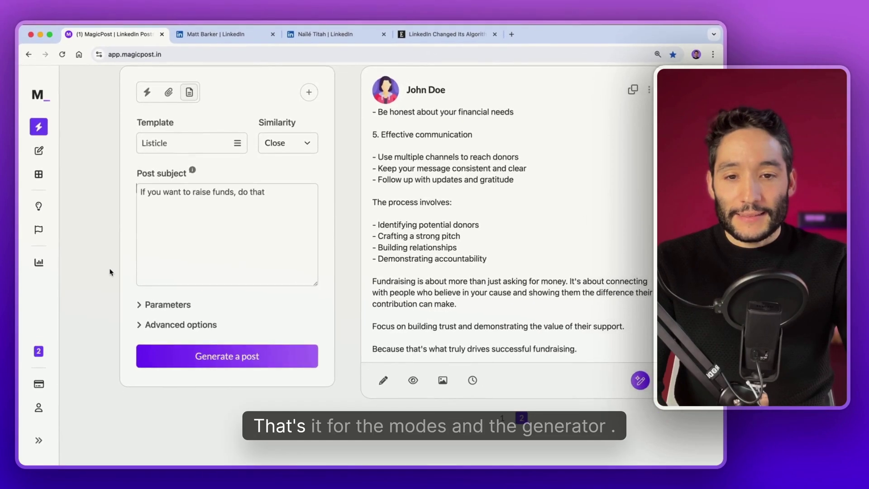
scroll(110, 272, up, 2)
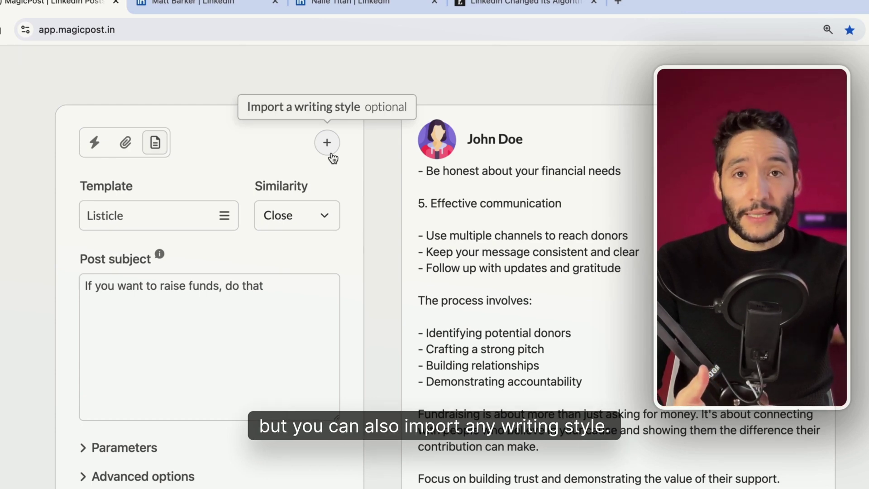
Step: Paste the LinkedIn profile URL from the other tab into the Customize the AI import field
click(330, 147)
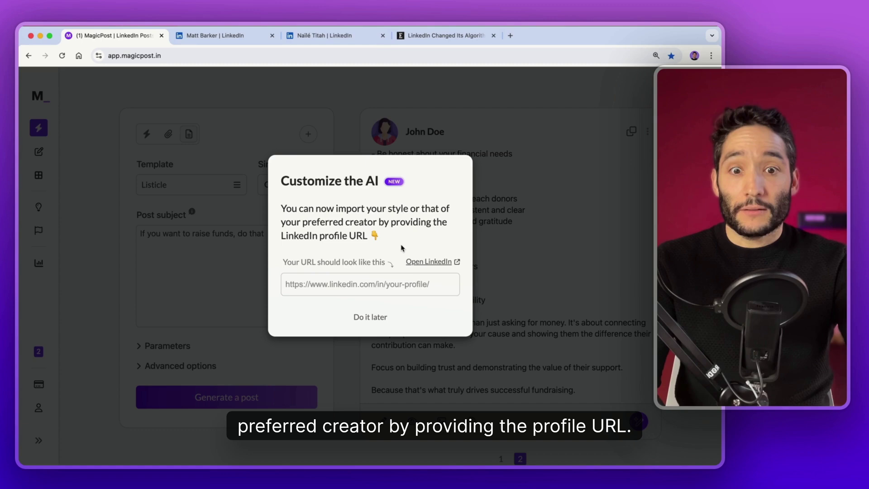
click(316, 36)
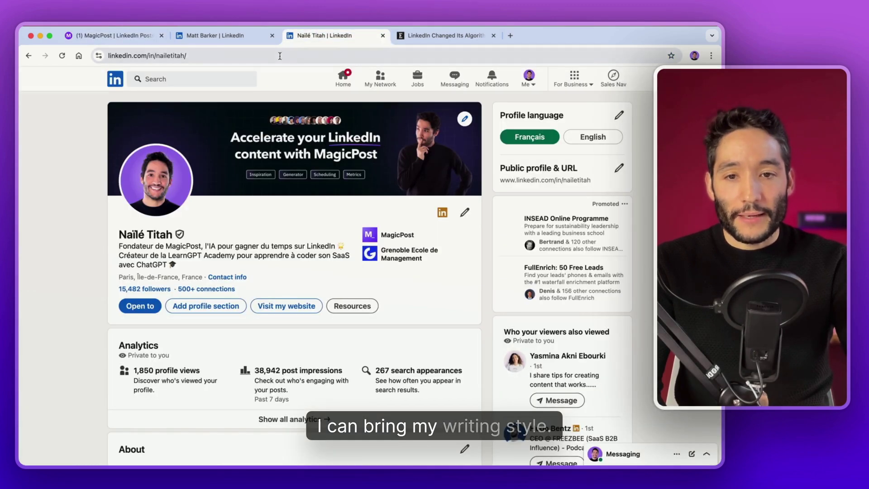
click(210, 56)
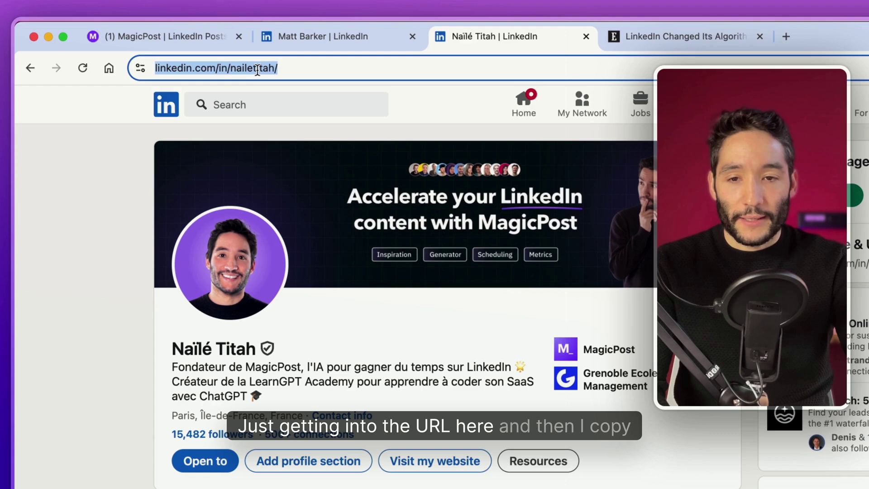
click(205, 38)
click(355, 290)
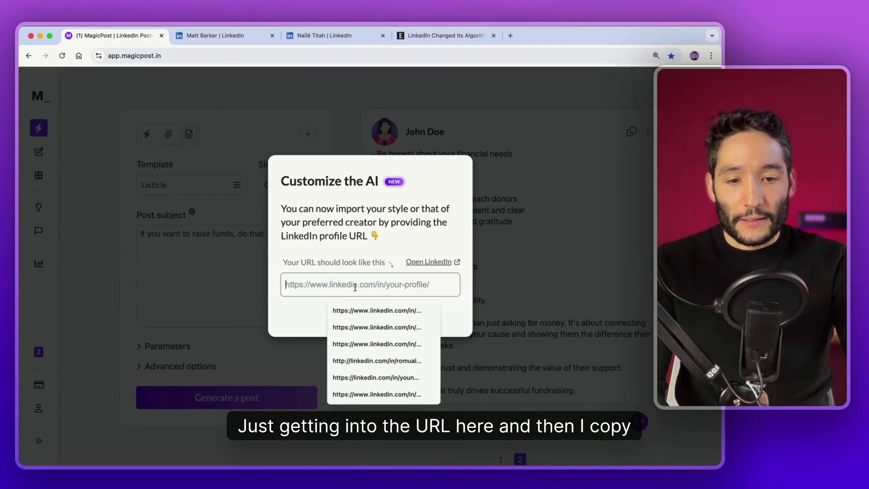
key(super+v)
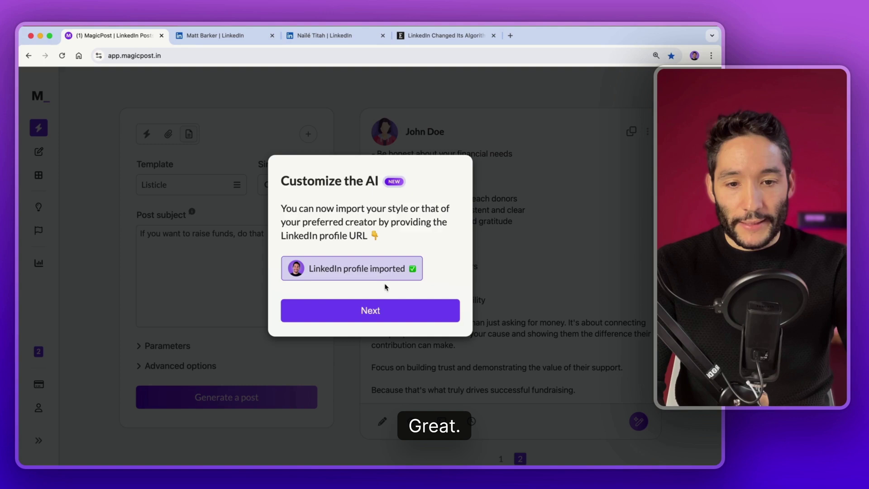
Step: Answer 'Yes, I am…' to profile ownership and confirm the completed writing-style setup
click(374, 310)
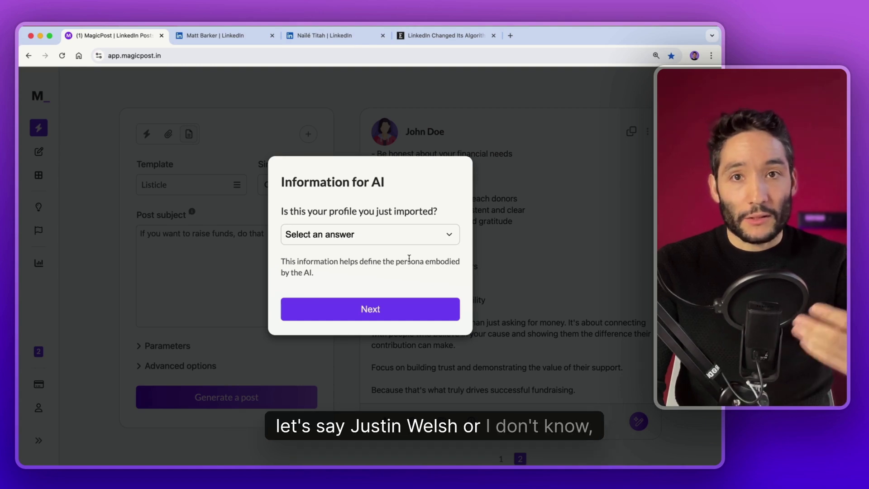
click(396, 235)
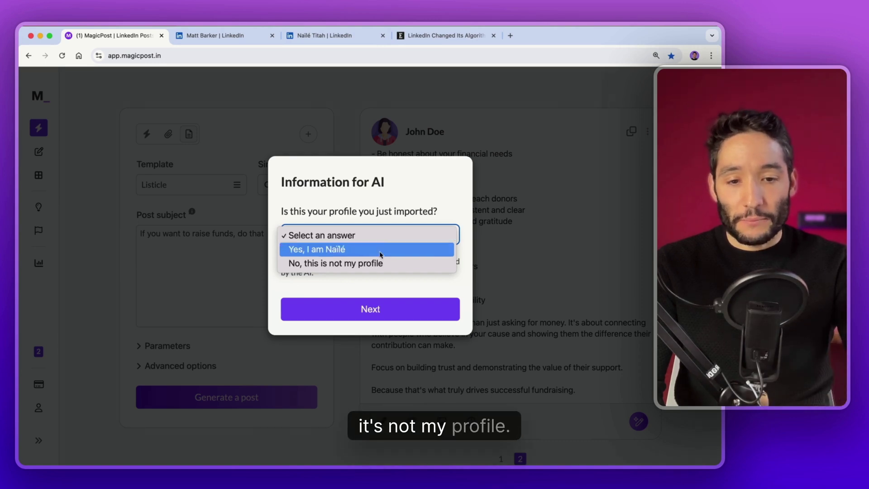
click(403, 263)
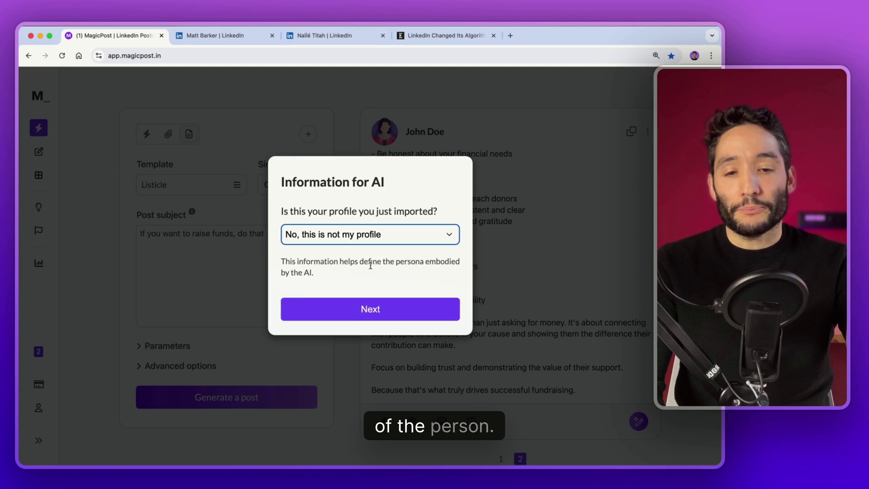
click(371, 245)
click(360, 224)
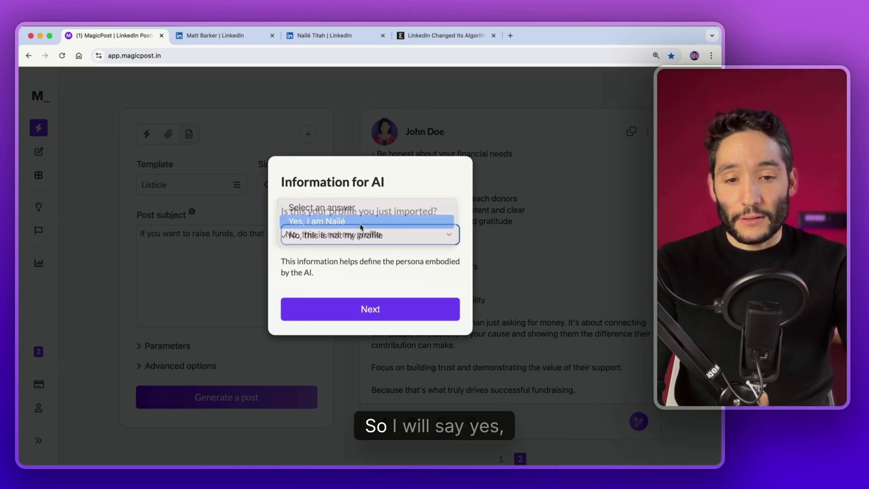
click(366, 310)
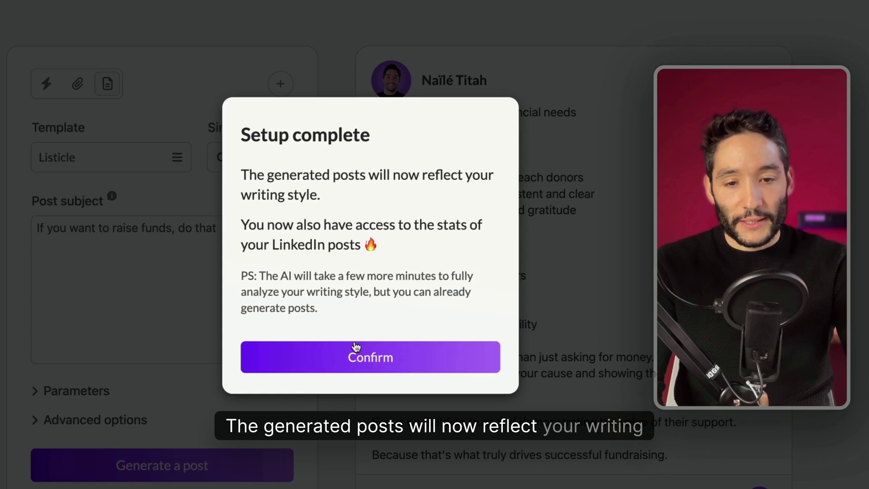
drag(319, 308, 241, 275)
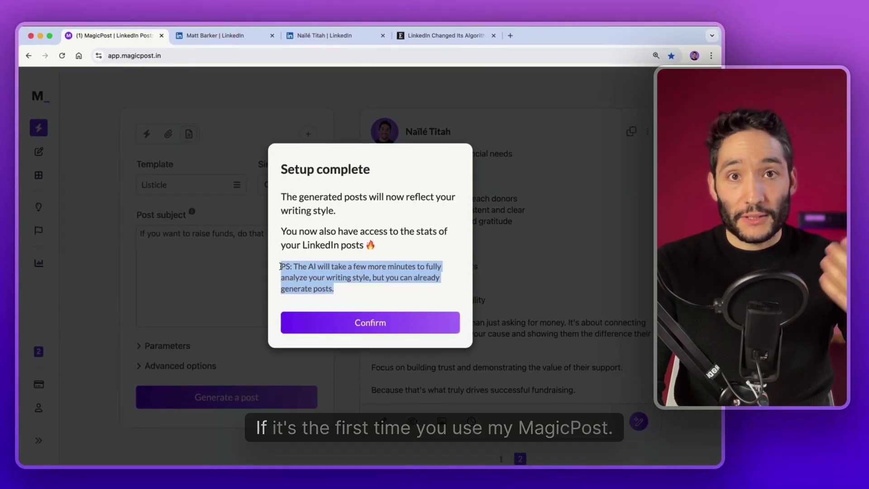
click(316, 322)
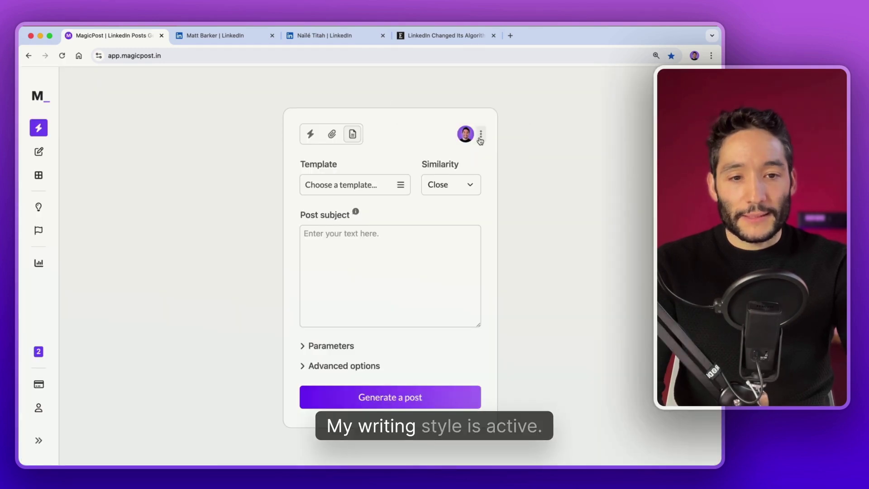
Step: Toggle the writing style off and on, then import another creator's LinkedIn profile URL
click(481, 136)
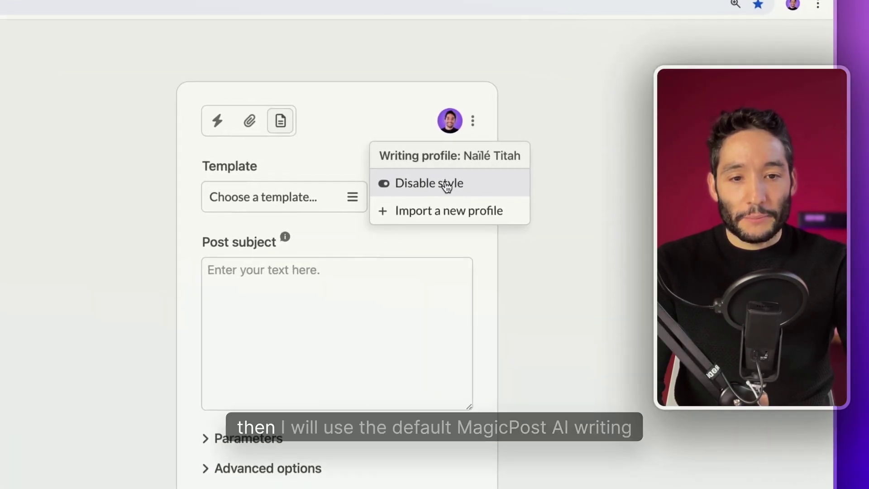
click(464, 178)
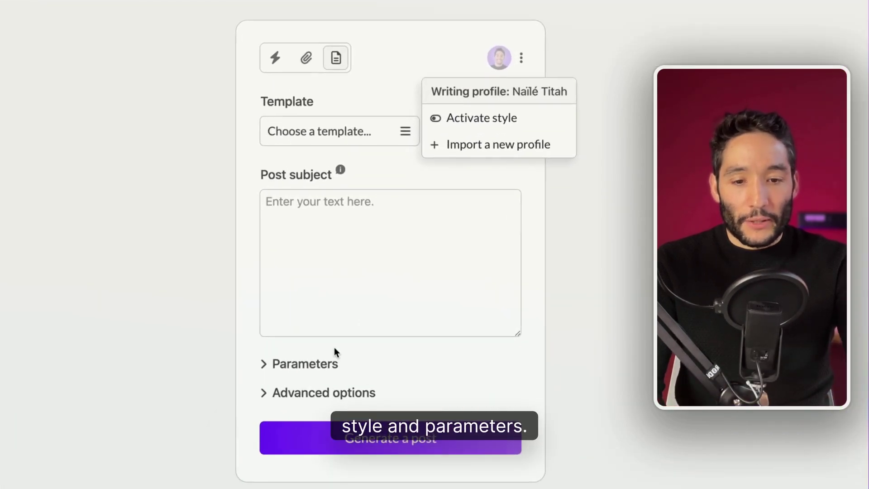
click(464, 177)
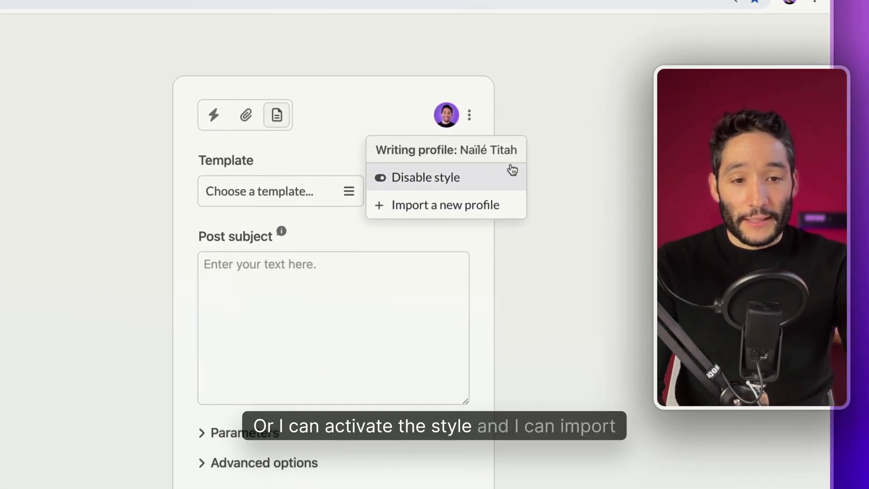
click(493, 209)
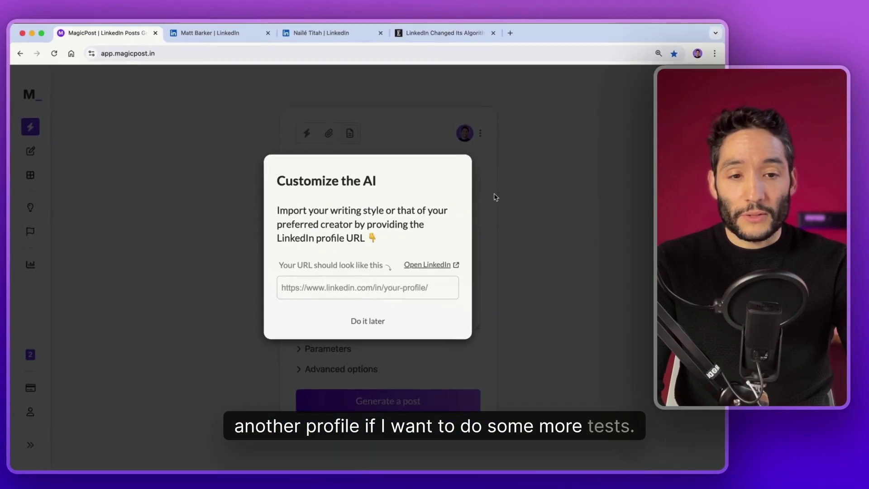
click(234, 39)
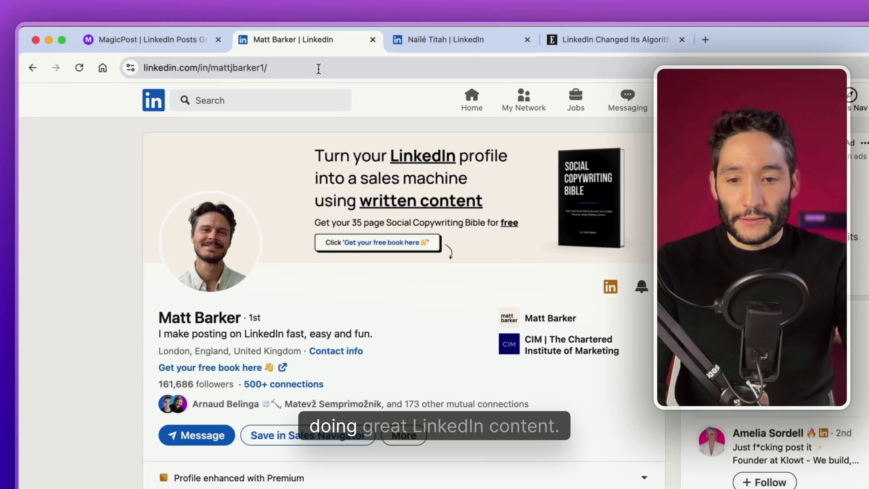
click(233, 56)
key(ctrl+c)
click(149, 40)
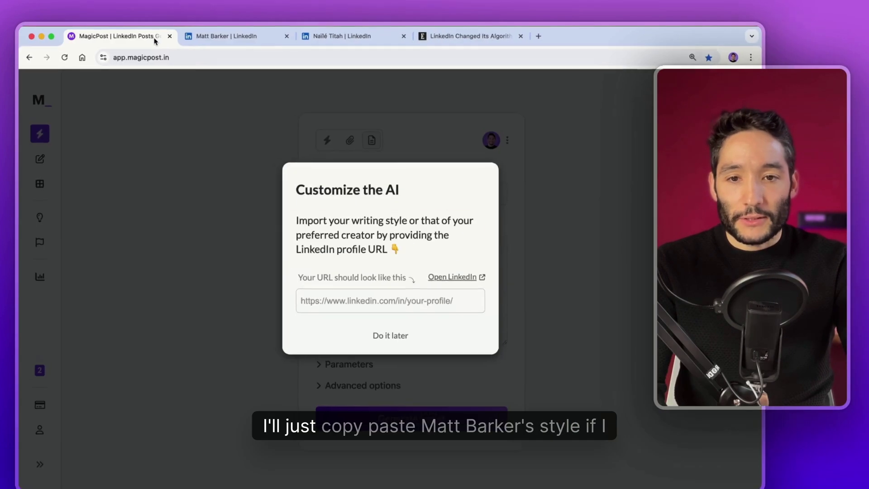
click(552, 413)
key(ctrl+v)
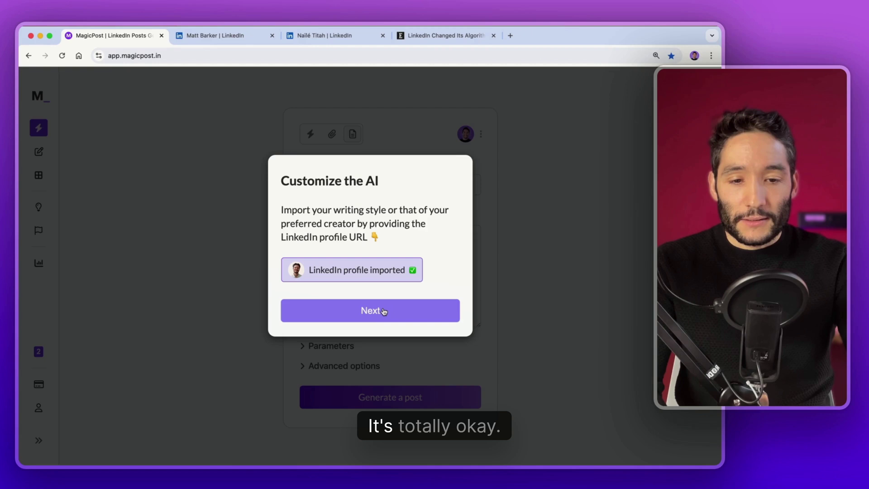
Step: Mark the imported profile as 'No, this is not my profile' and confirm the setup
click(383, 312)
click(354, 235)
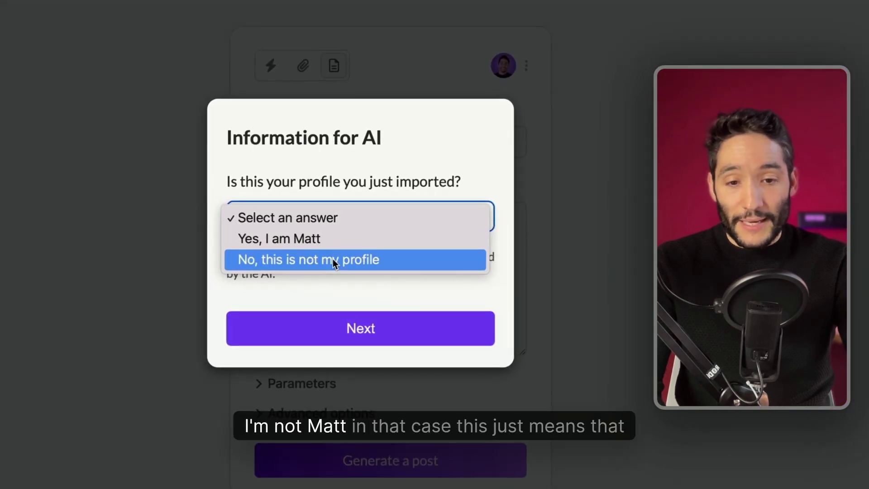
click(332, 259)
click(345, 330)
click(356, 317)
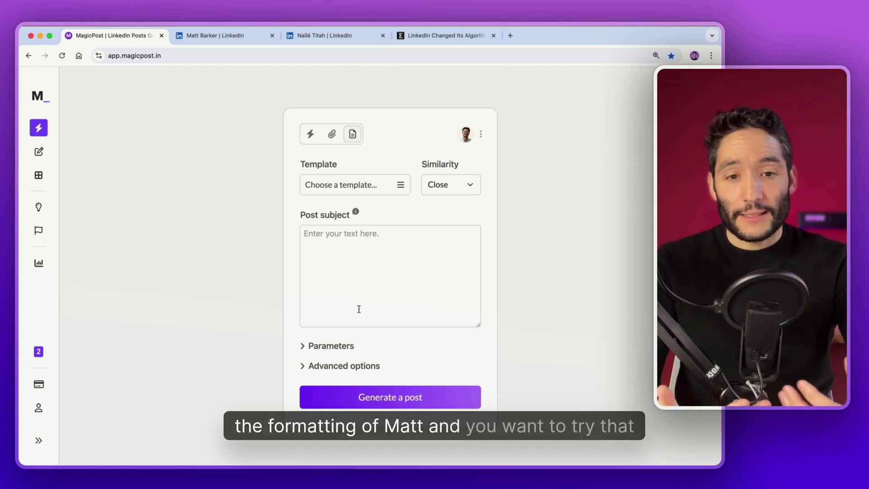
Step: In Standard Mode, generate a post from the example effectuation subject and expand the sidebar
click(310, 134)
click(440, 220)
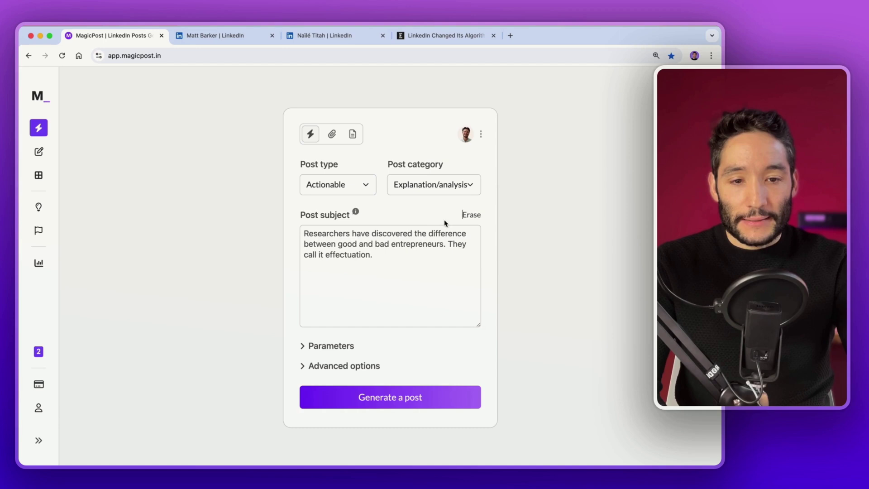
click(390, 397)
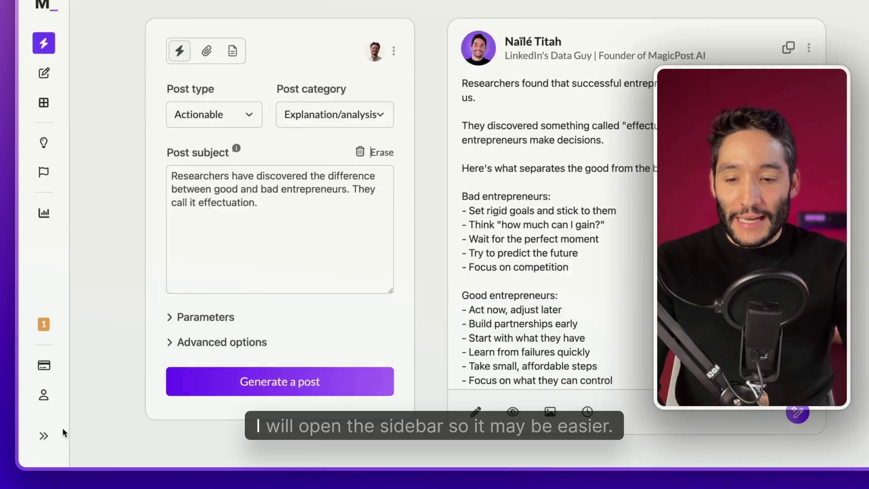
click(38, 440)
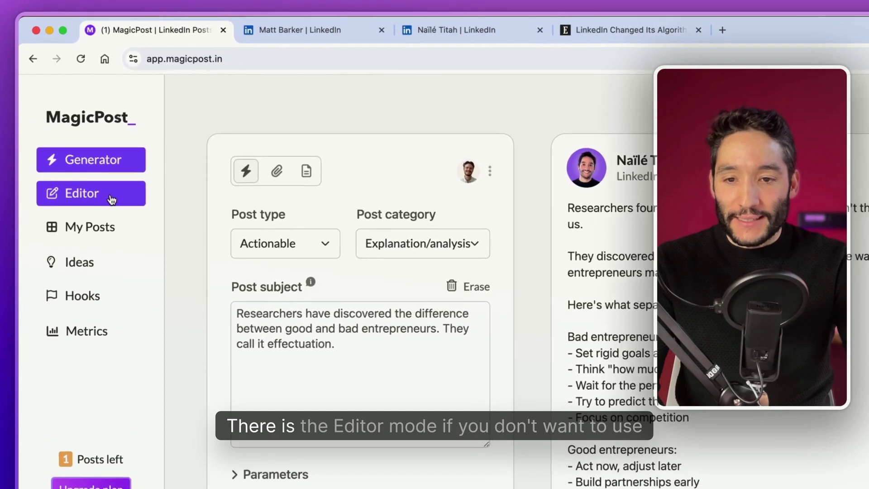
Step: In the Editor, transform the topic 'SEO basics' with AI into a three-principle SEO post
click(74, 144)
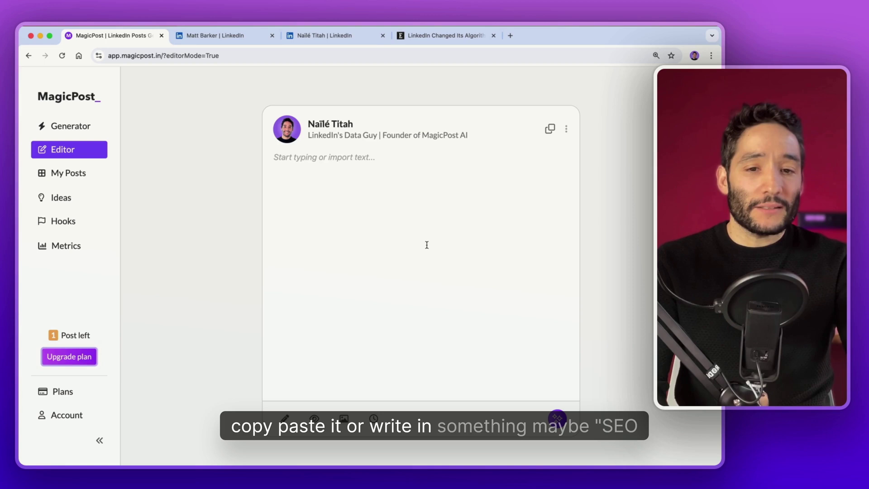
text(ics)
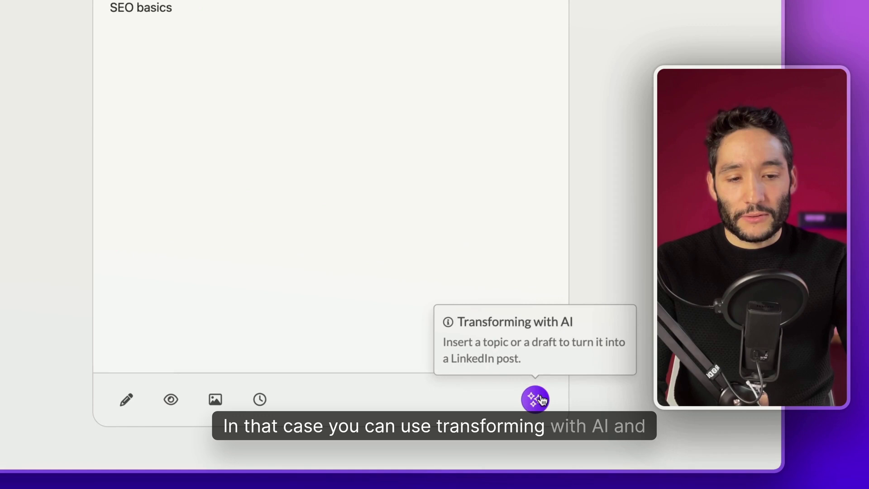
click(526, 401)
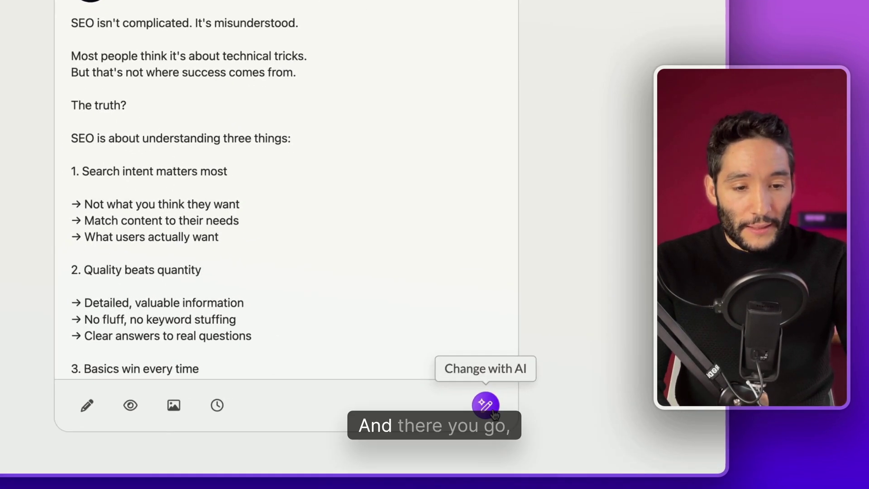
click(559, 421)
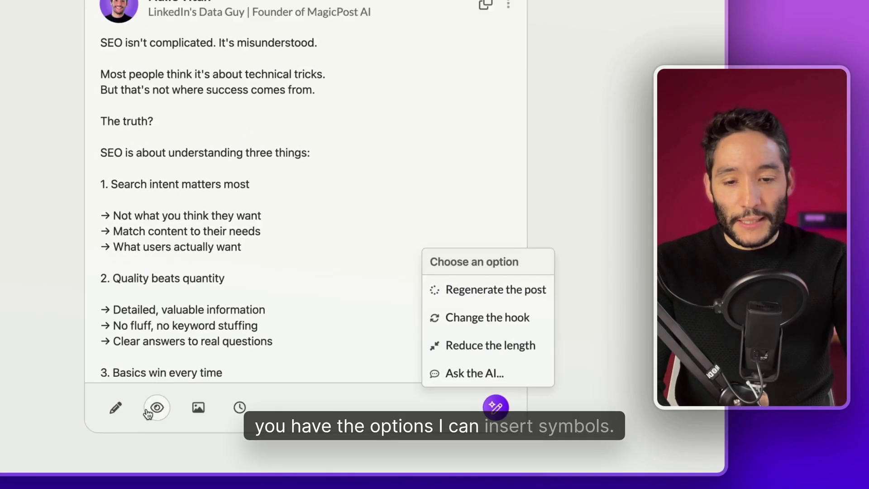
click(115, 407)
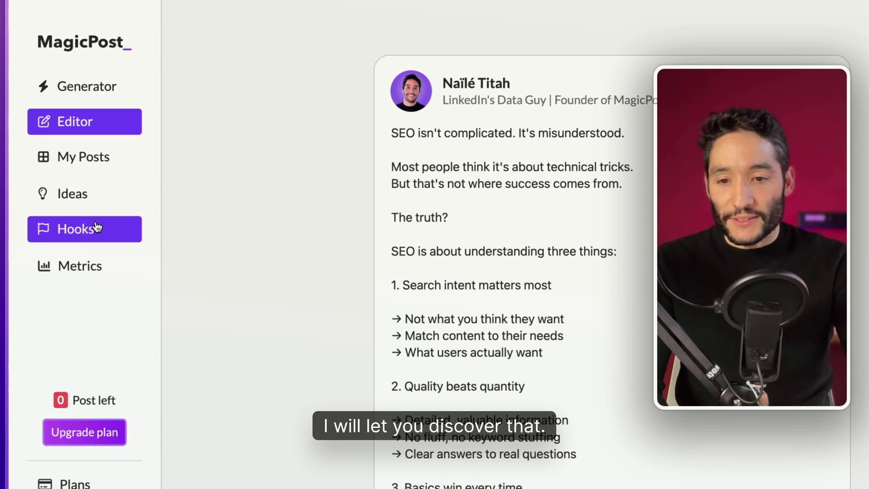
Step: Go to the Metrics page from the sidebar
click(91, 267)
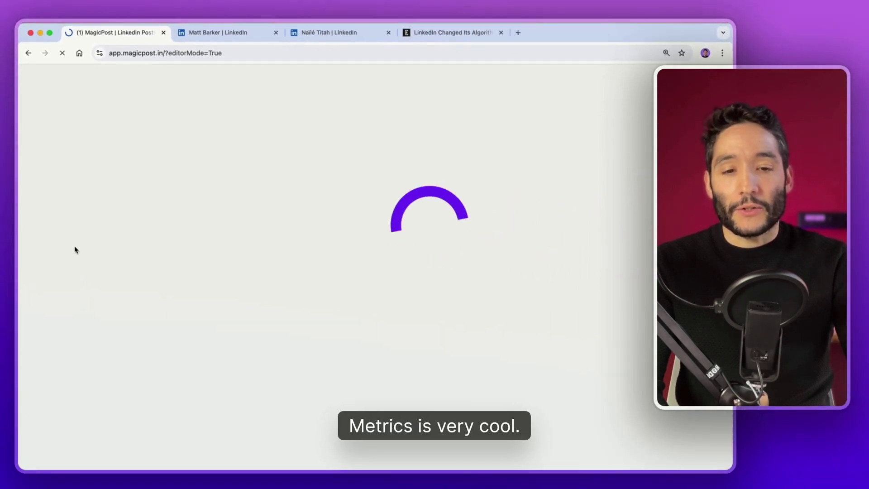